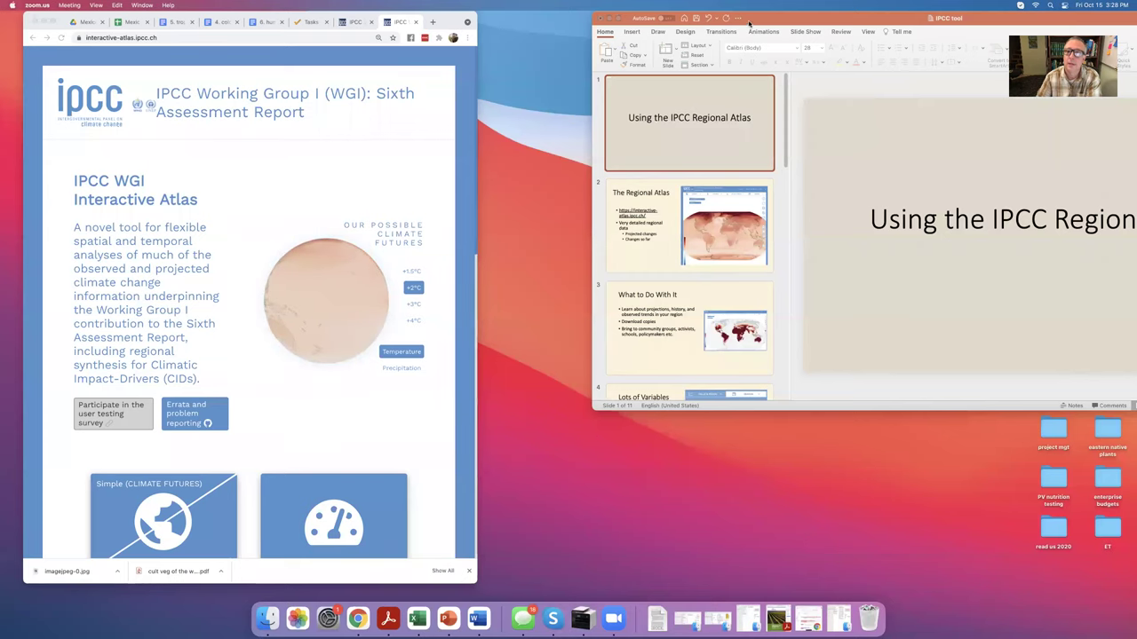
Bring the 'IPCC tool' PowerPoint deck to the front beside the atlas page
drag(733, 17, 557, 18)
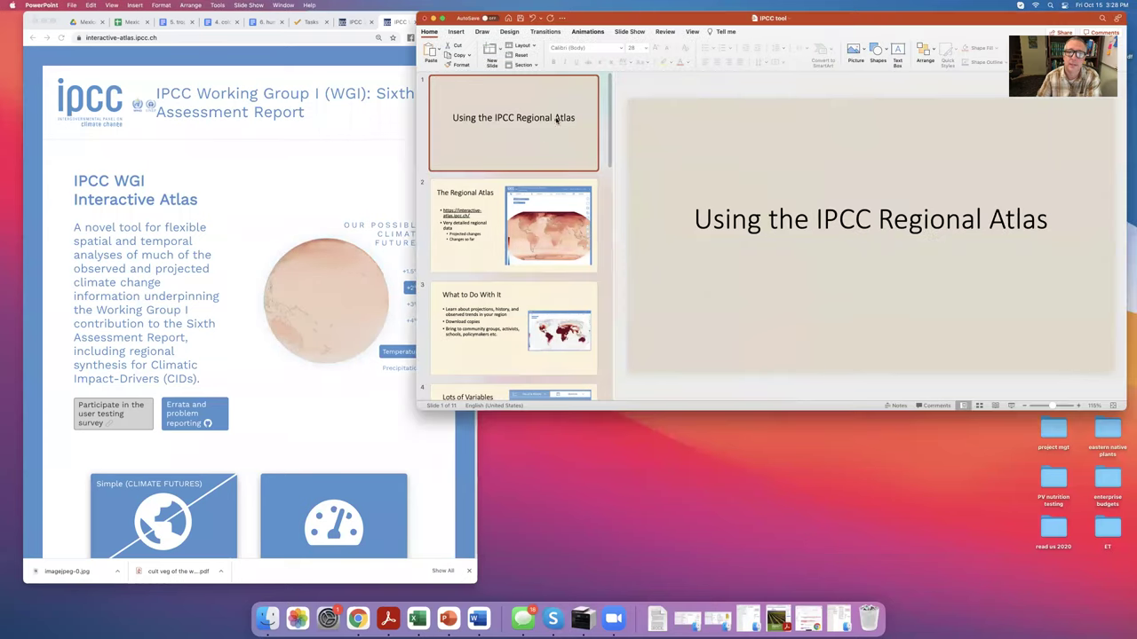
Present the deck full screen from slide 2 through slide 3, 'What to Do With It'
click(1011, 407)
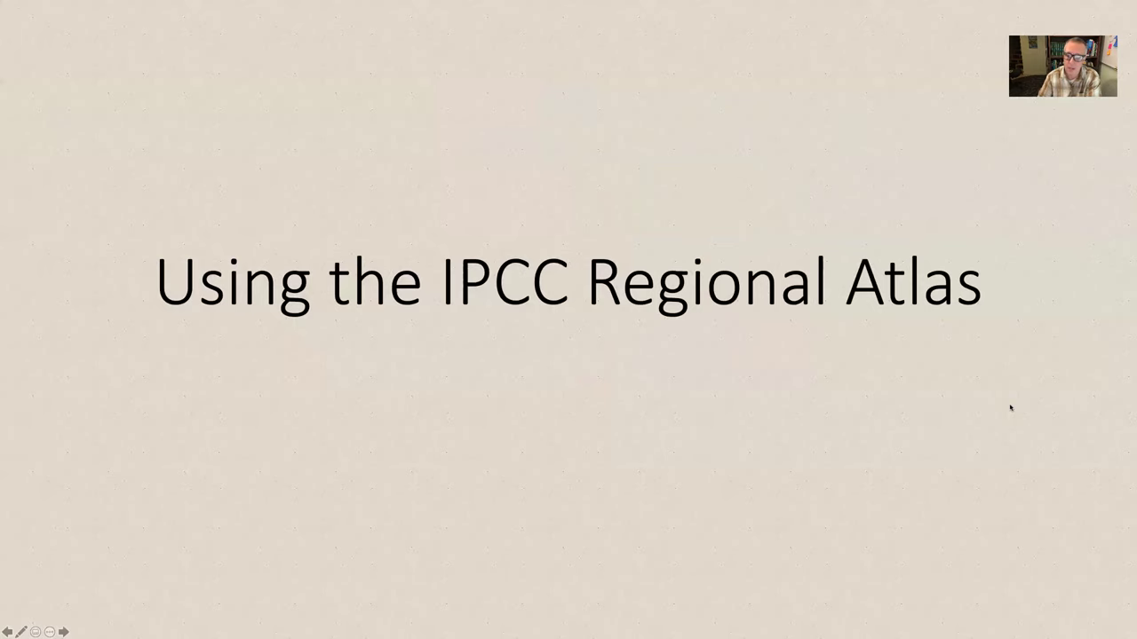
click(1010, 407)
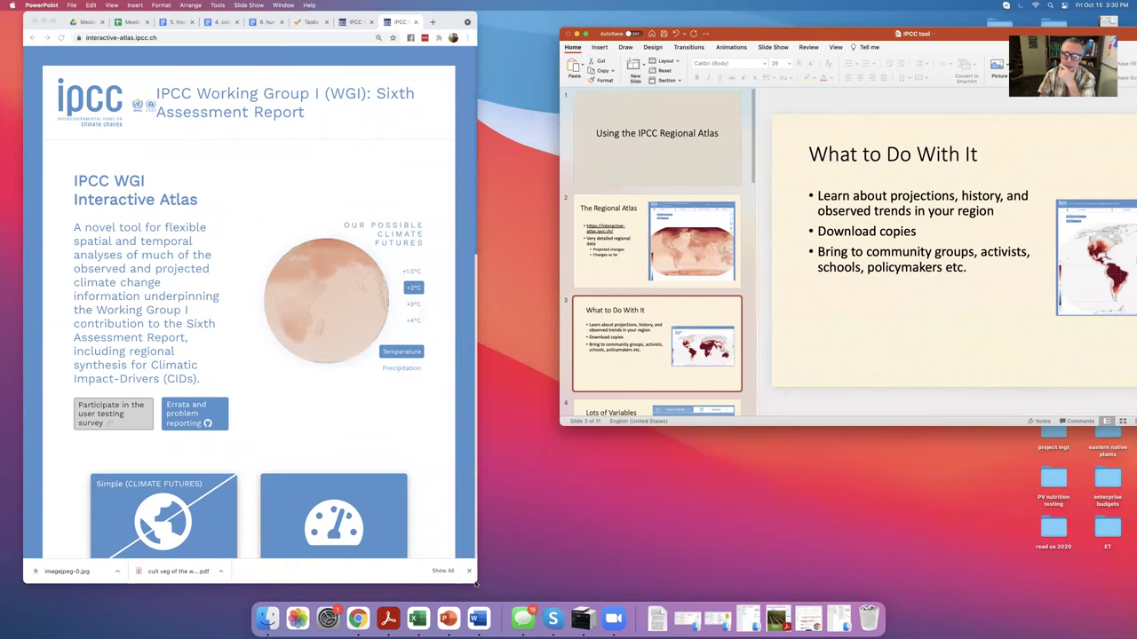
Widen the atlas browser window to nearly full width and focus it
drag(475, 581, 972, 563)
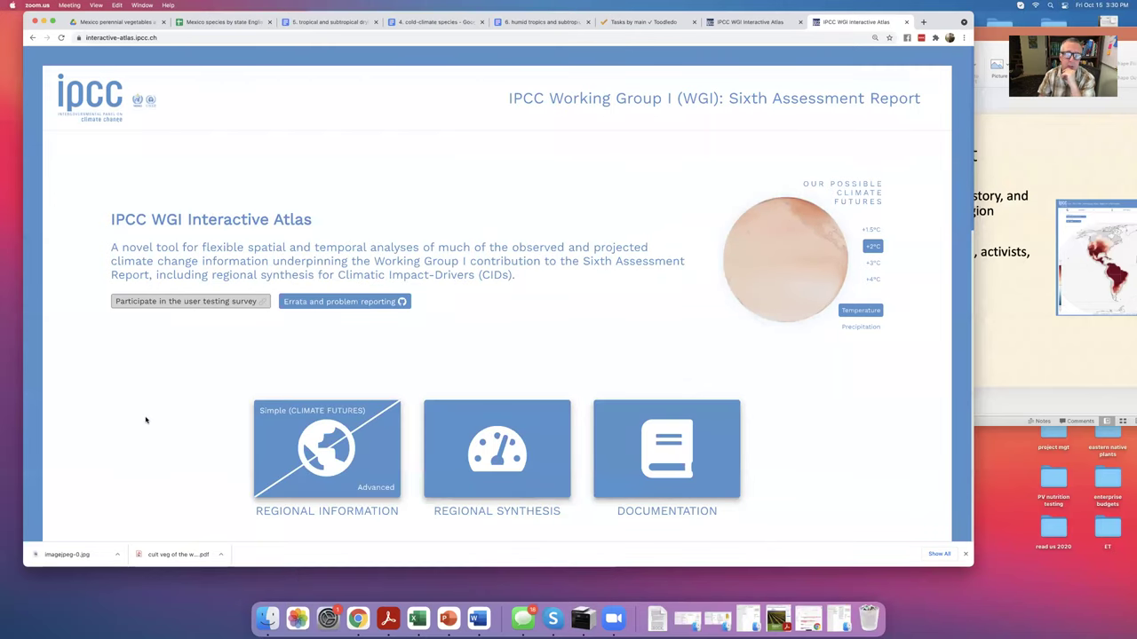
scroll(511, 430, down, 1)
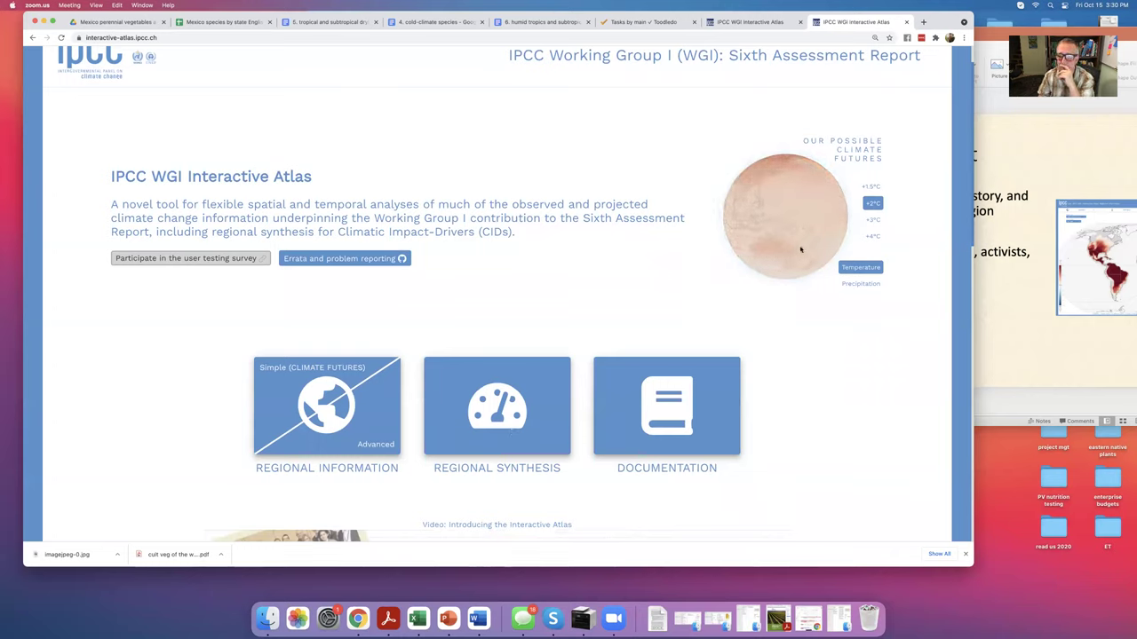
click(877, 222)
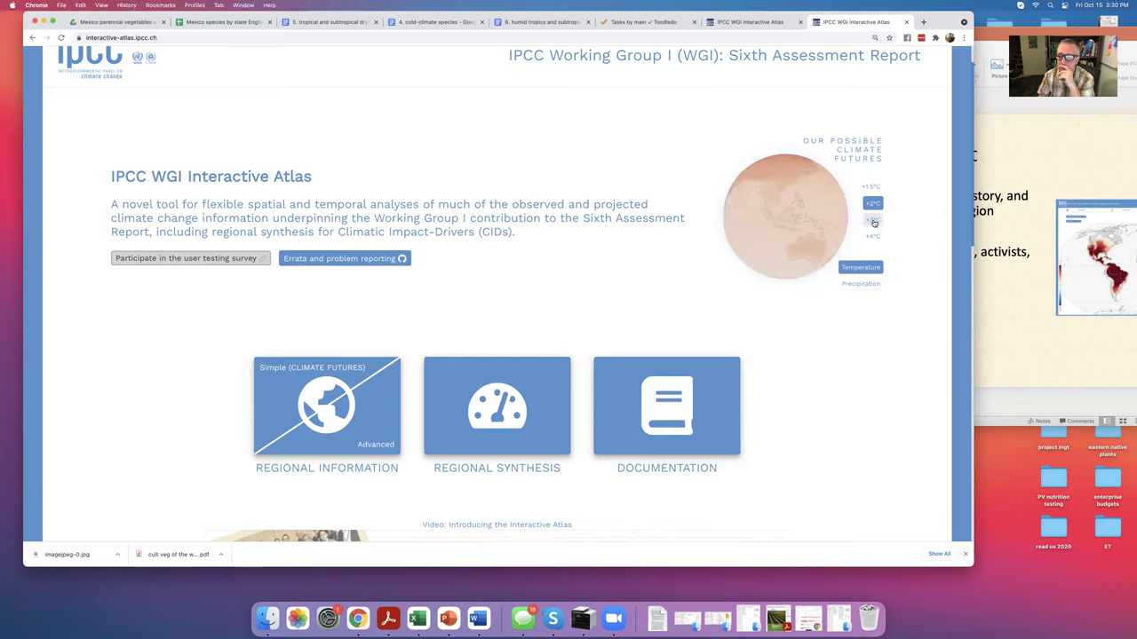
Preview the globe at +4°C with precipitation, then temperature, and open Regional Synthesis
click(872, 237)
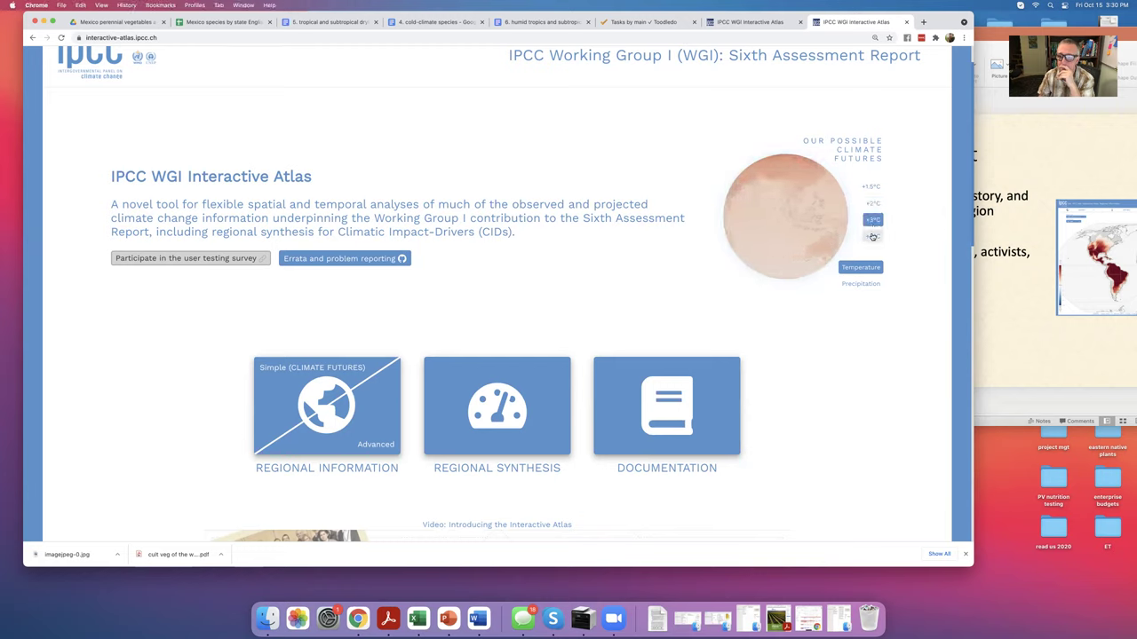
click(861, 284)
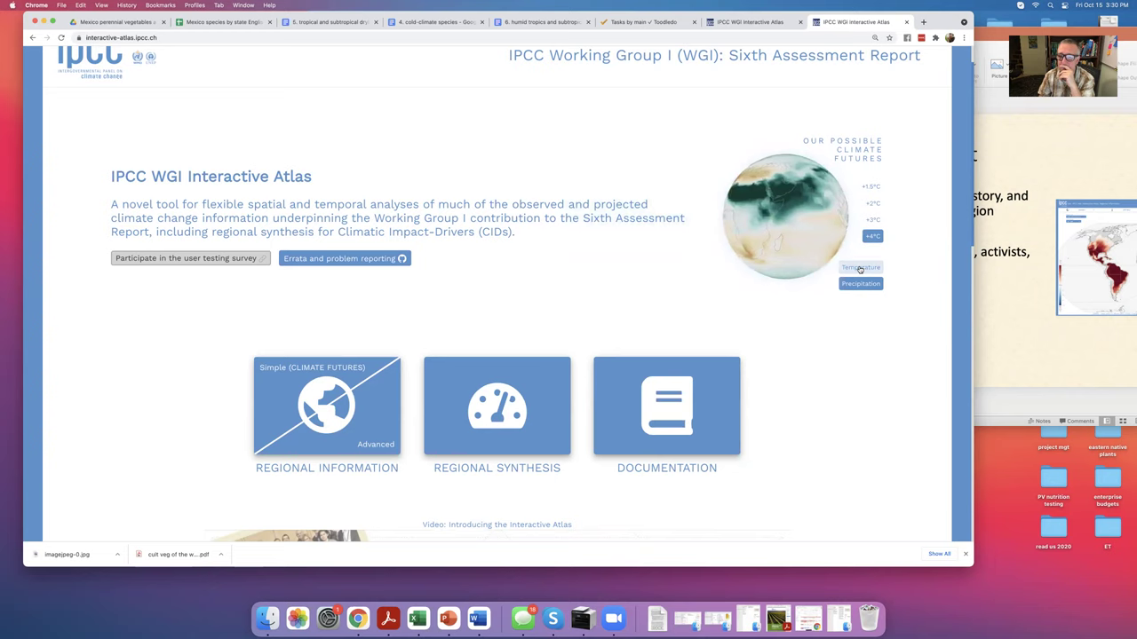
click(860, 268)
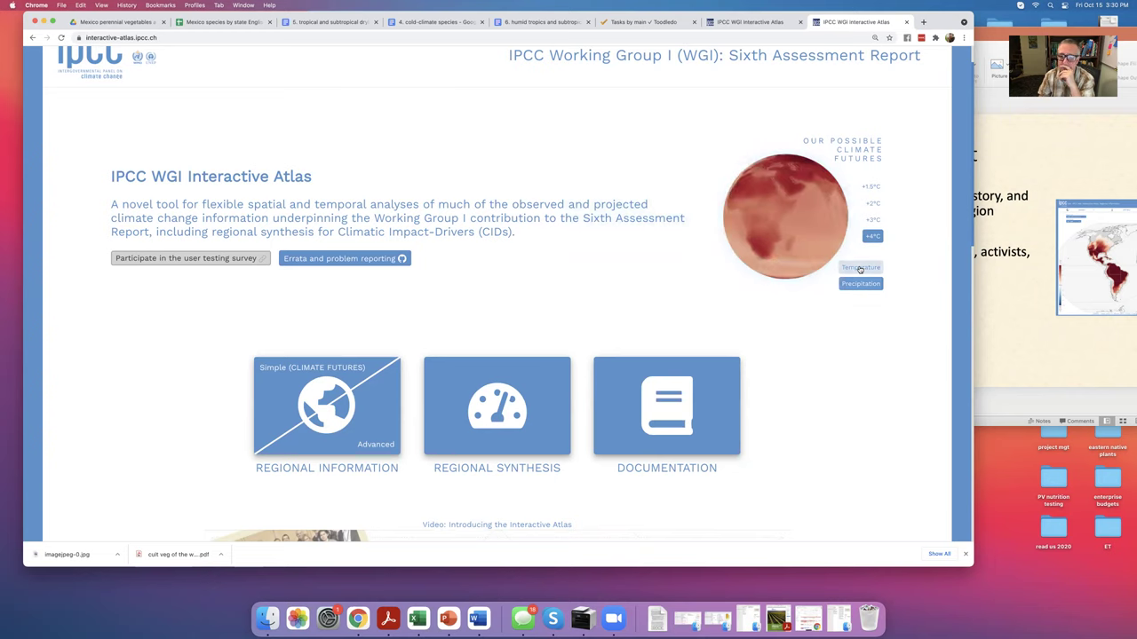
click(490, 413)
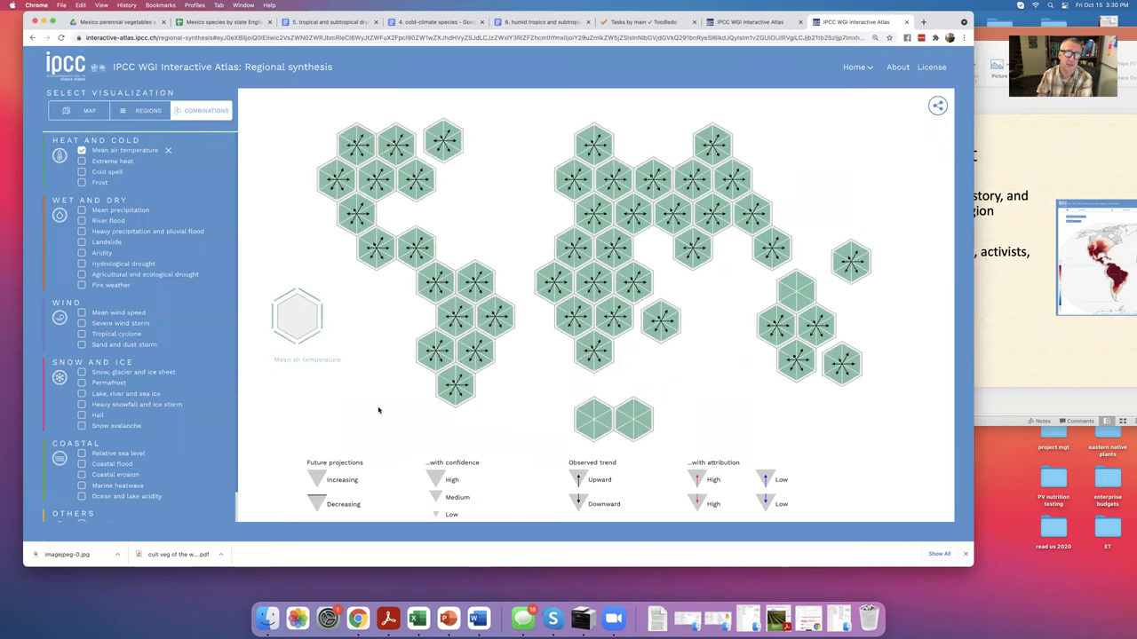
Switch to the Map view and map Extreme heat, Frost, then Severe wind storm
click(195, 112)
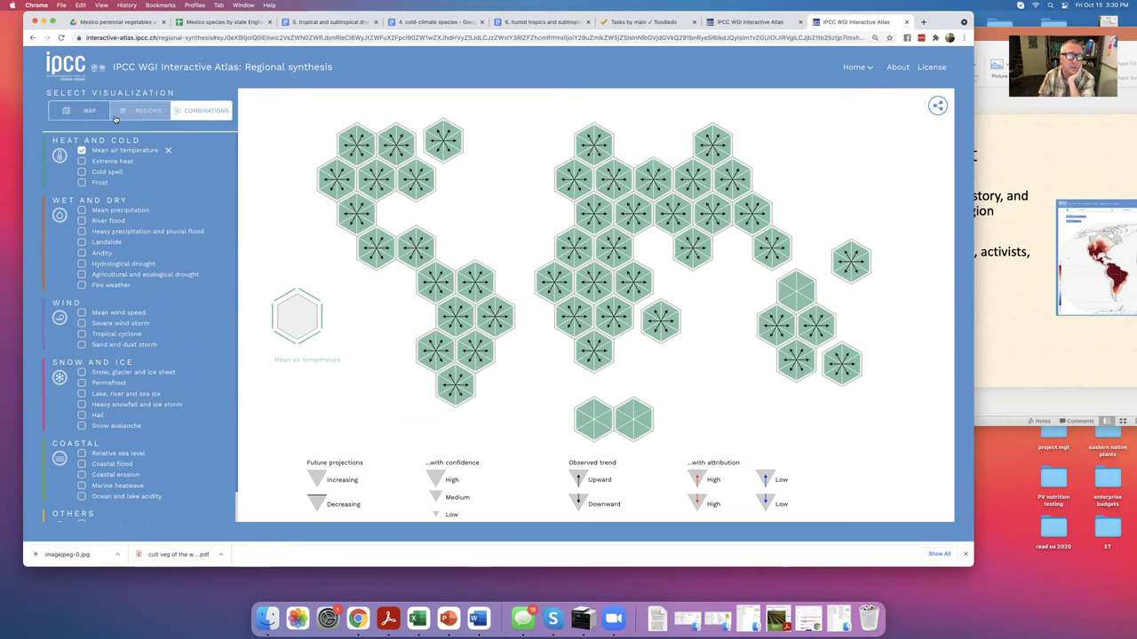
click(83, 113)
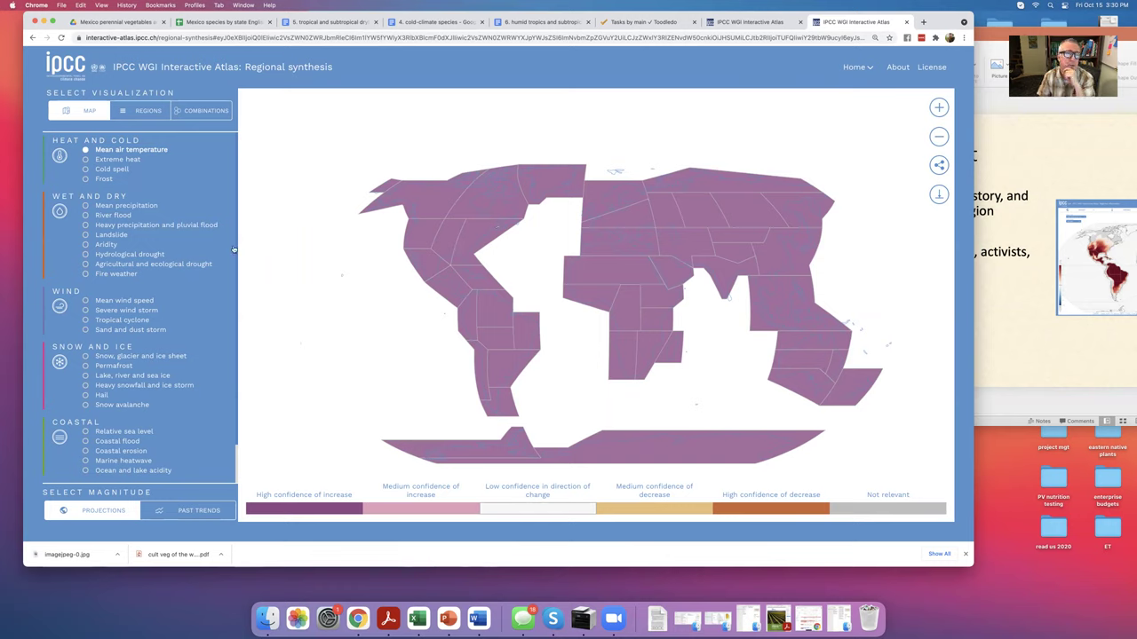
click(84, 160)
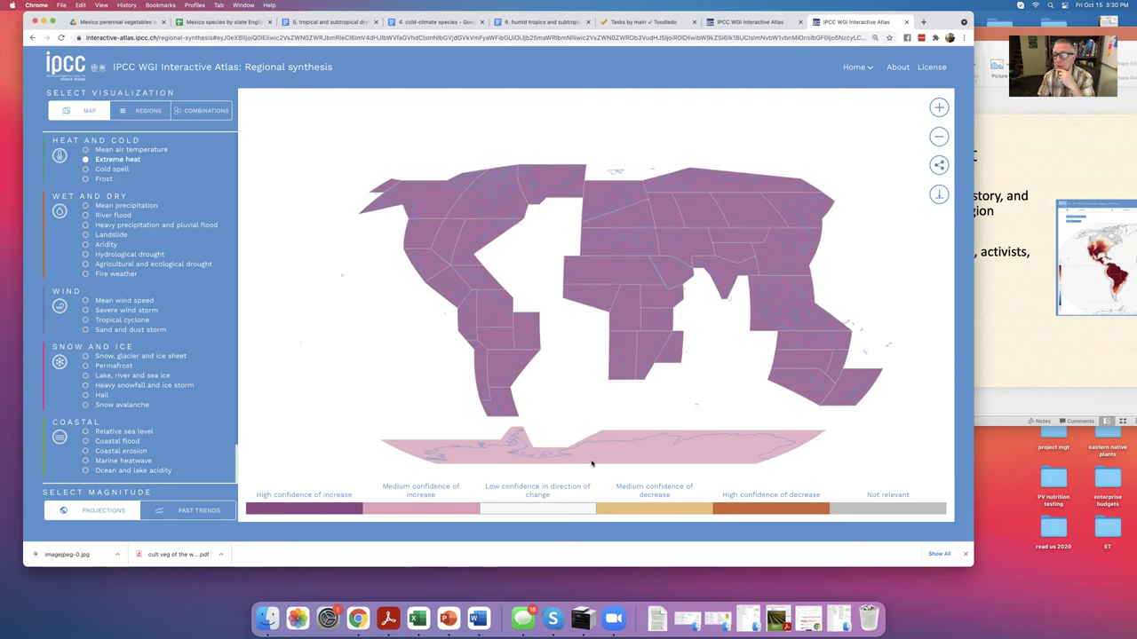
click(87, 178)
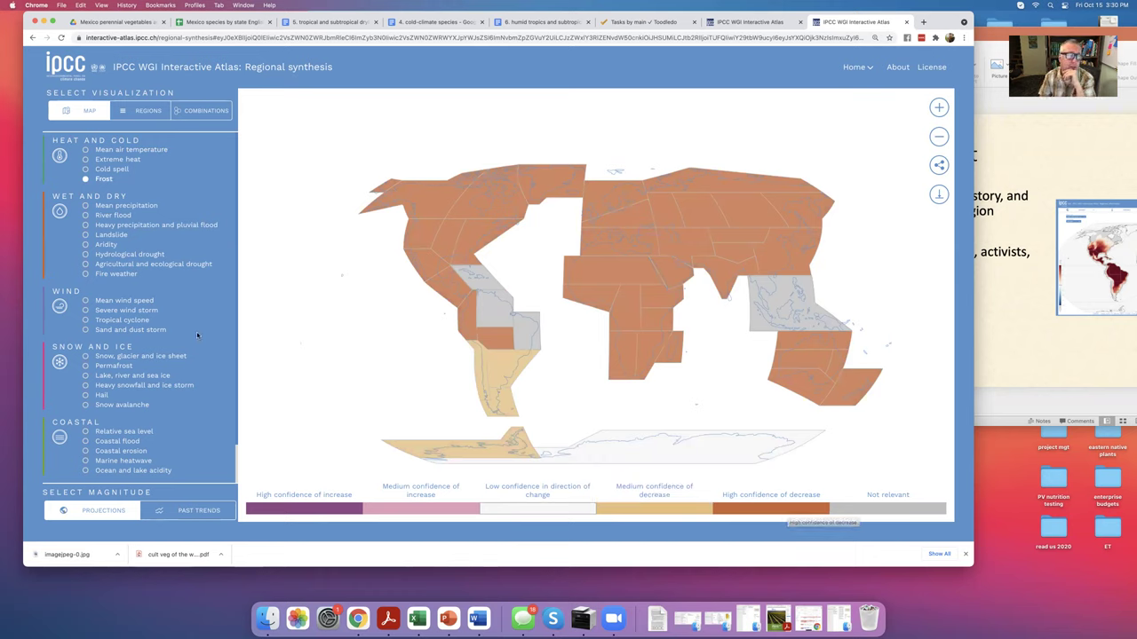
click(86, 310)
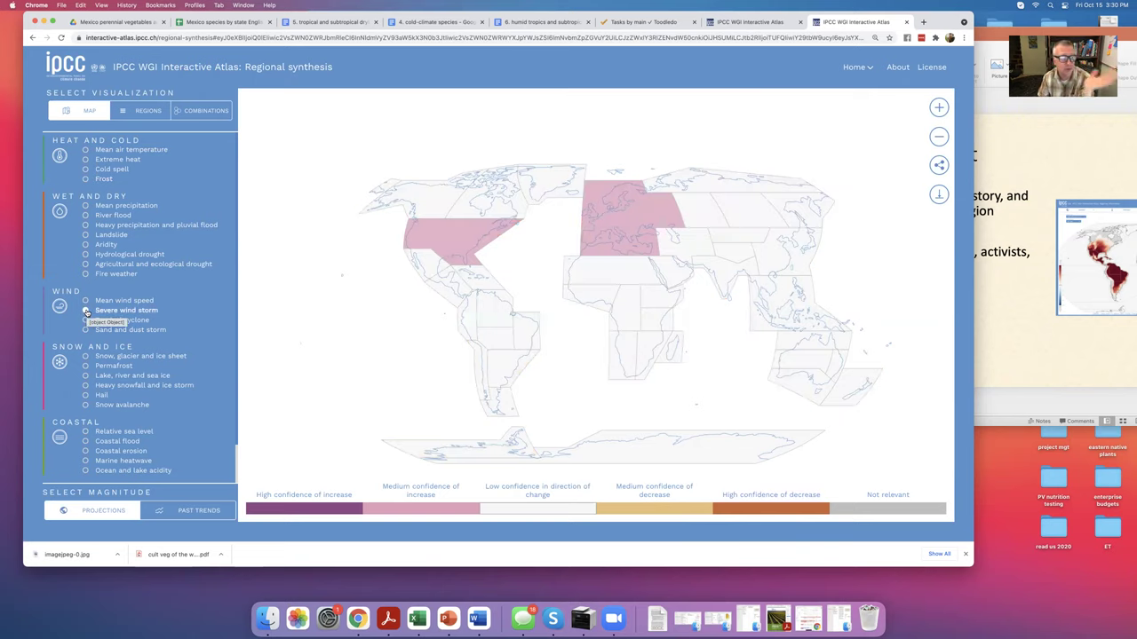
Map Hail, Tropical cyclone, Sand and dust storm, ending on Agricultural and ecological drought
click(86, 396)
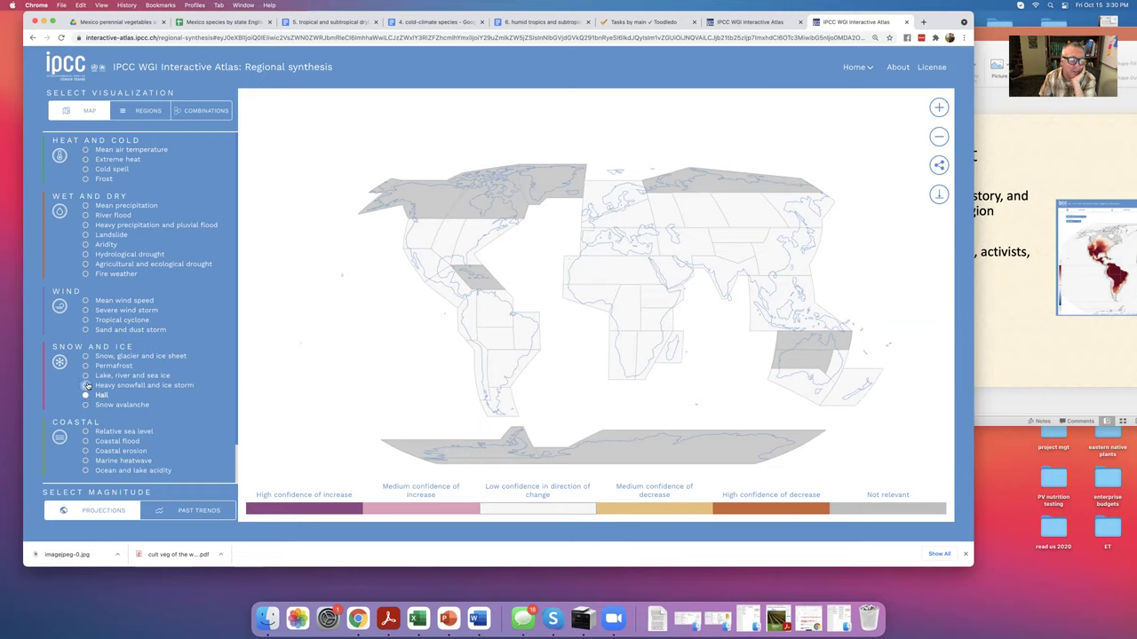
click(86, 321)
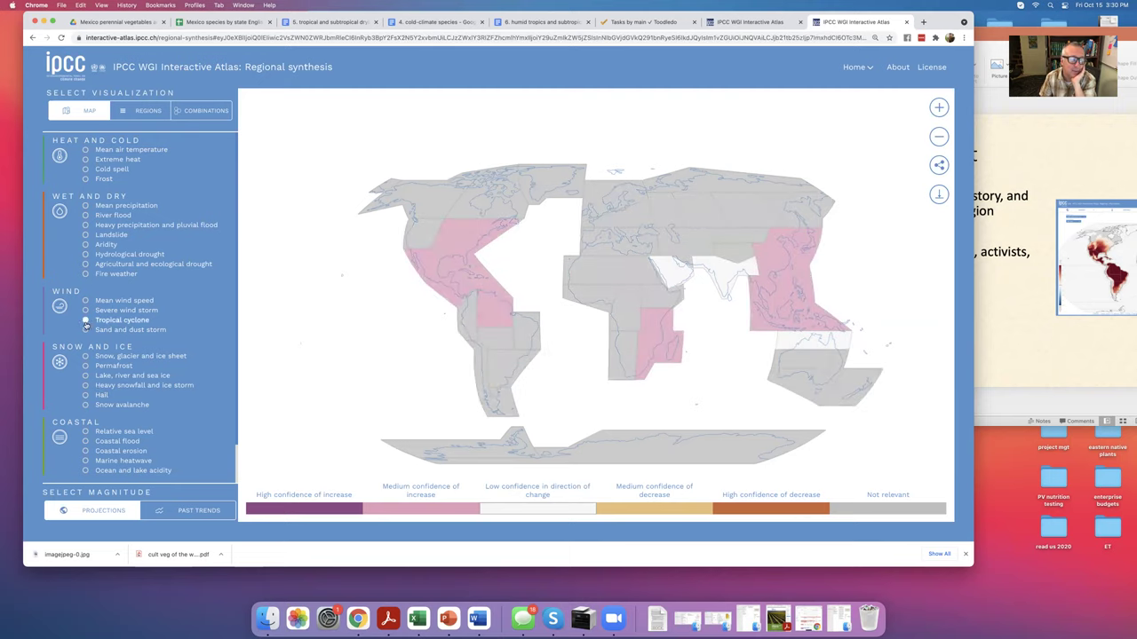
click(85, 331)
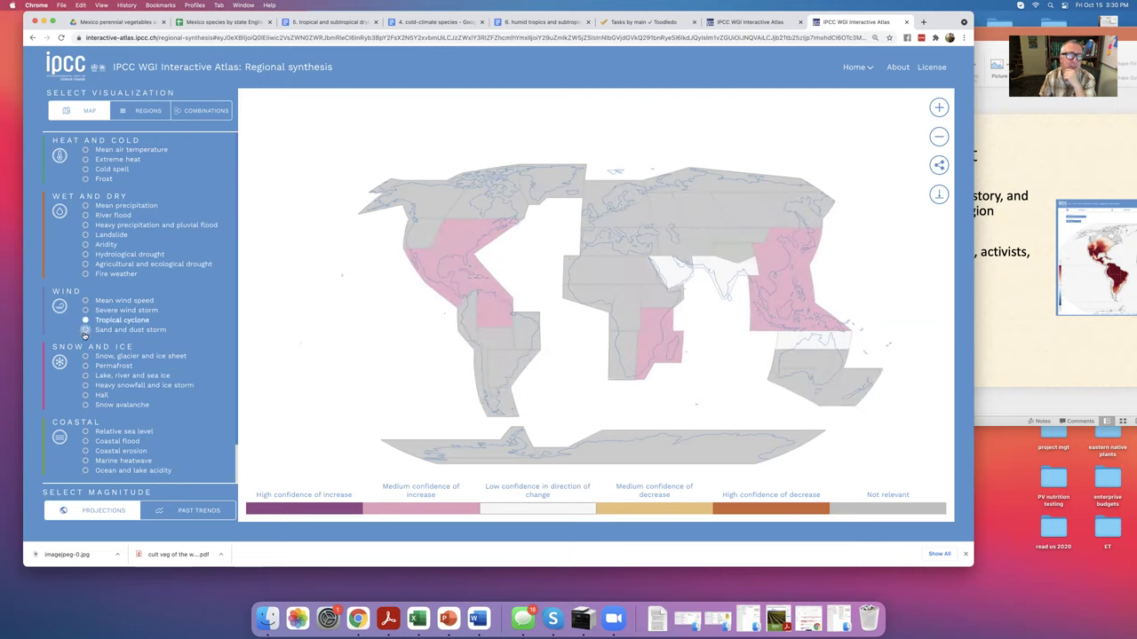
click(85, 265)
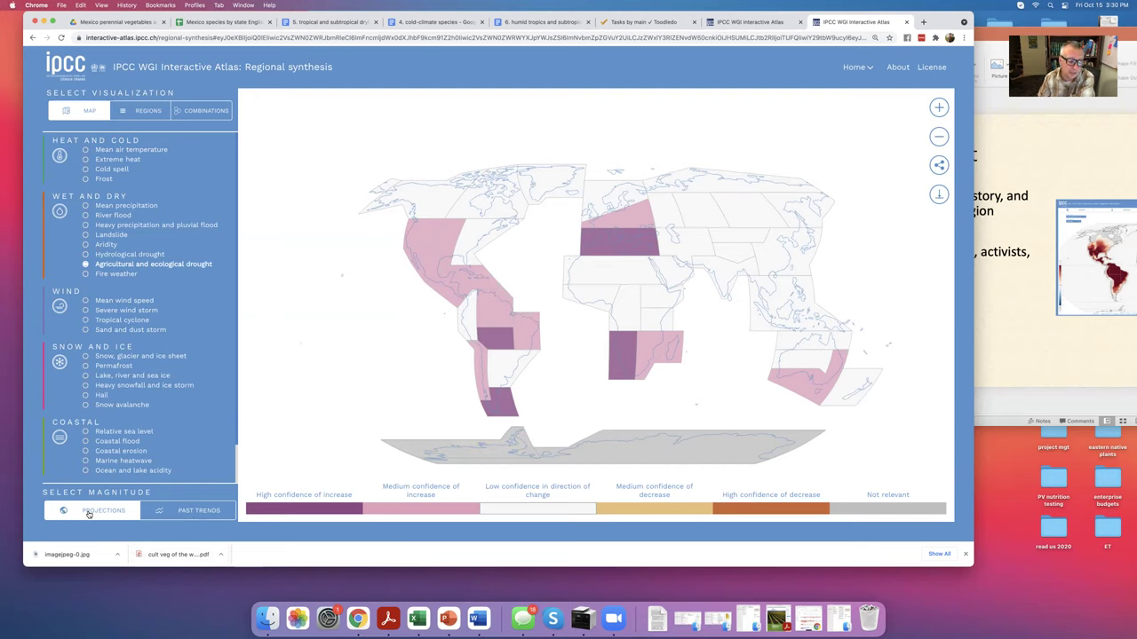
Switch the drought map's magnitude to PAST TRENDS
click(169, 515)
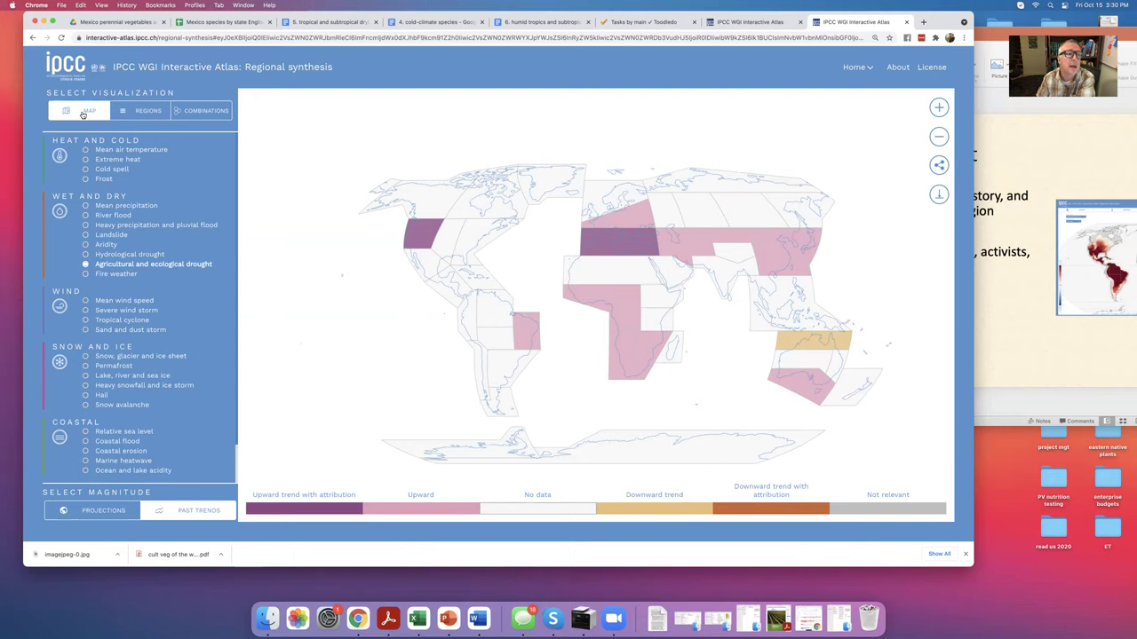
In the Regions table, view West Siberia, then select South Eastern Africa (SEAF)
click(144, 113)
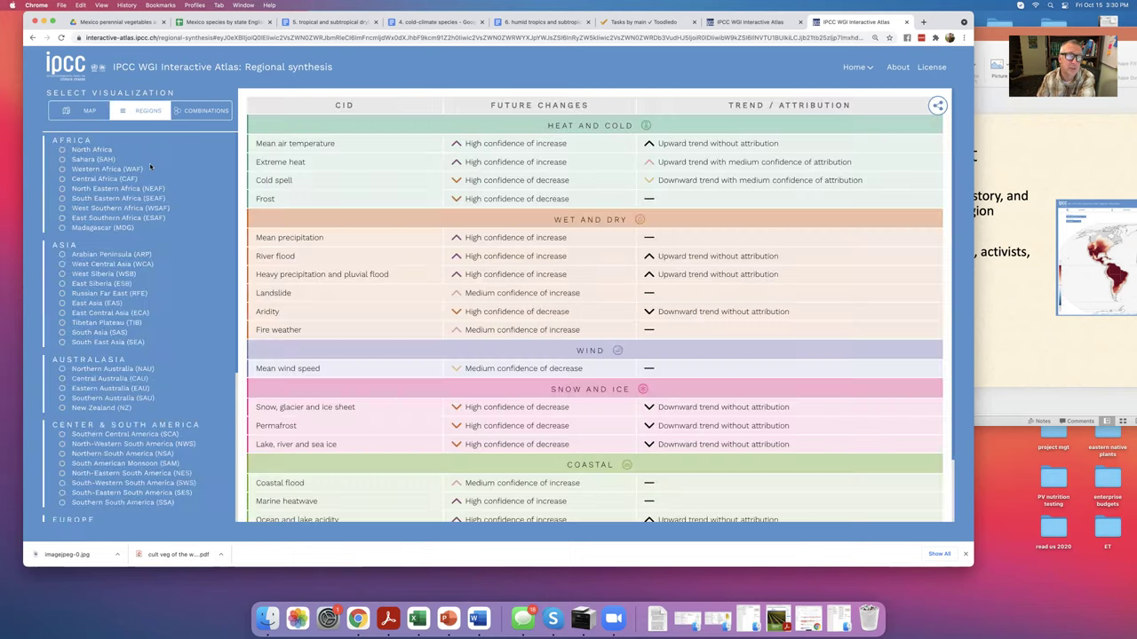
click(62, 274)
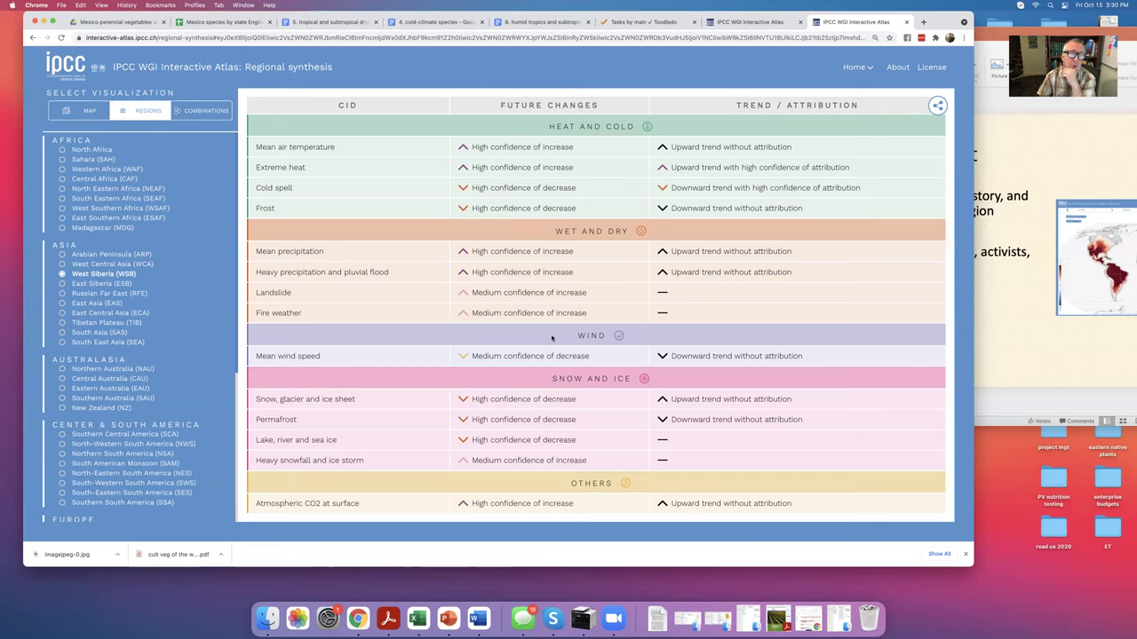
scroll(199, 328, down, 5)
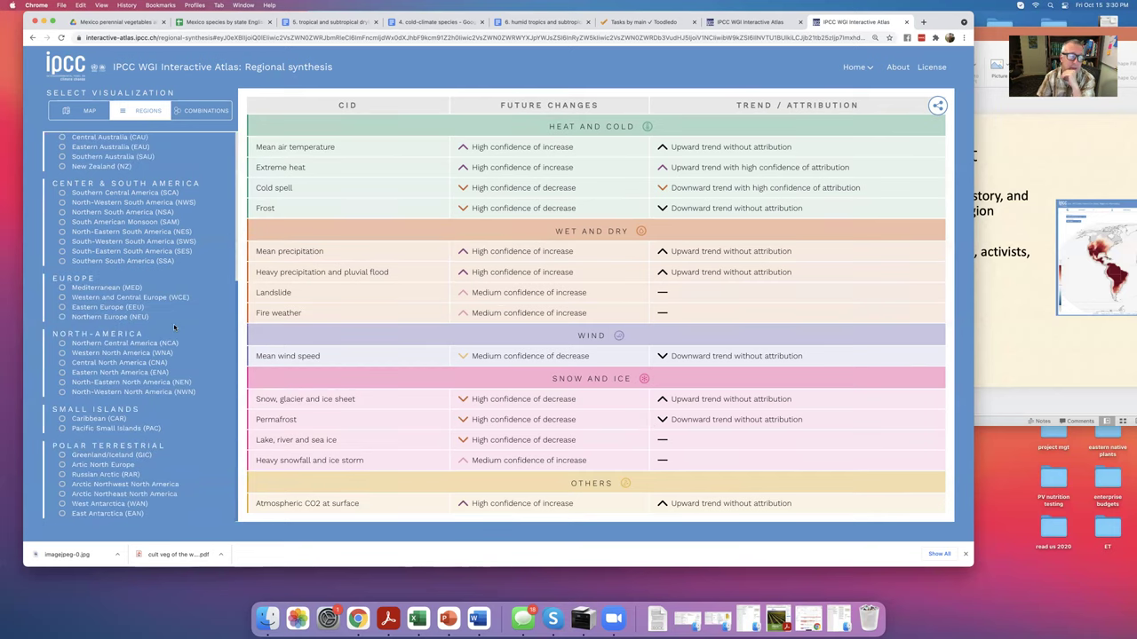
scroll(174, 327, up, 5)
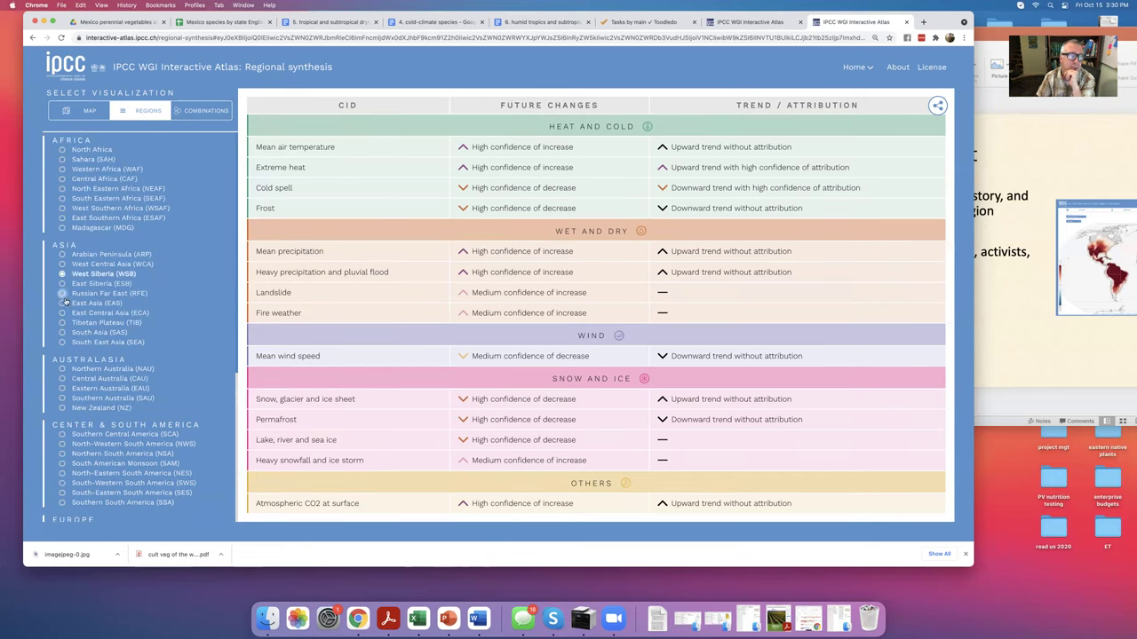
click(62, 199)
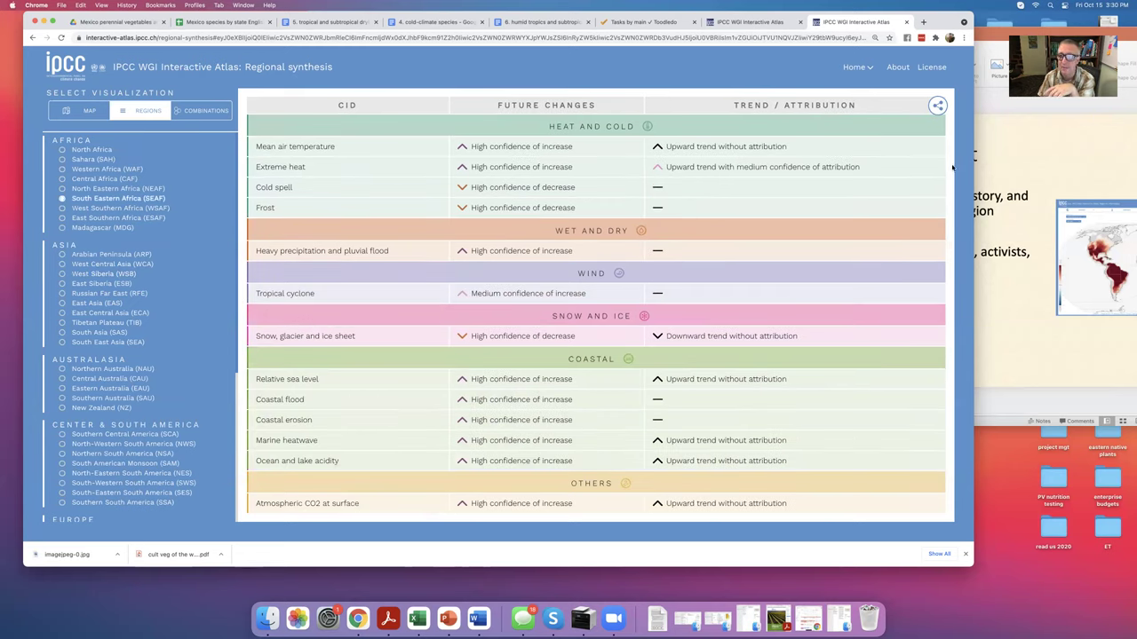
Show and hide the Share options, then scroll down the SEAF table
click(938, 106)
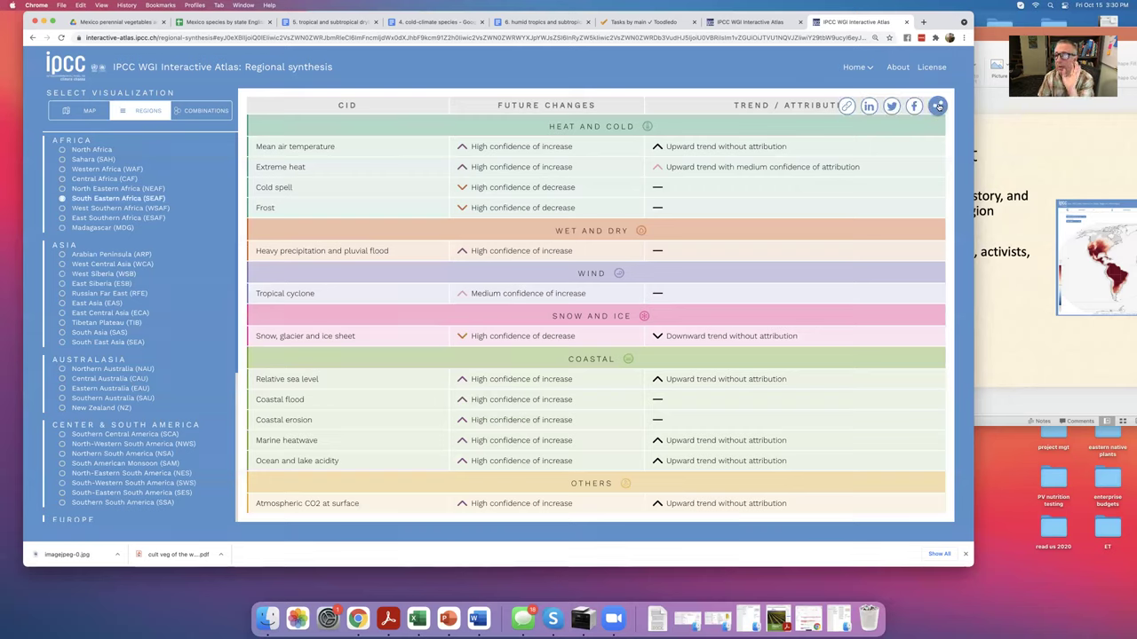
click(937, 105)
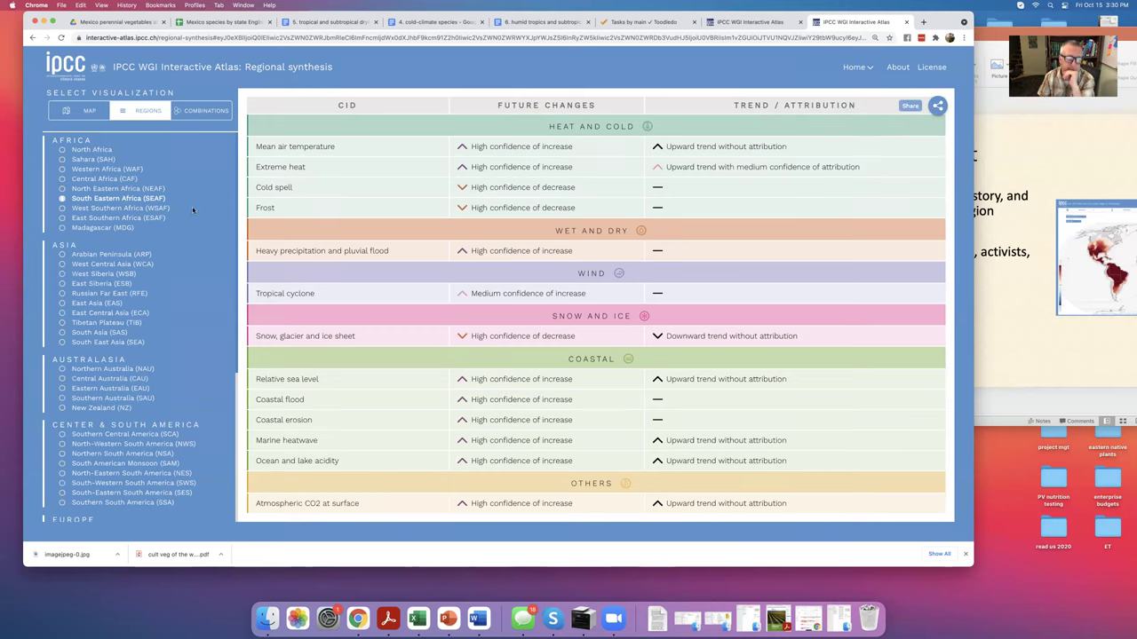
scroll(182, 195, down, 5)
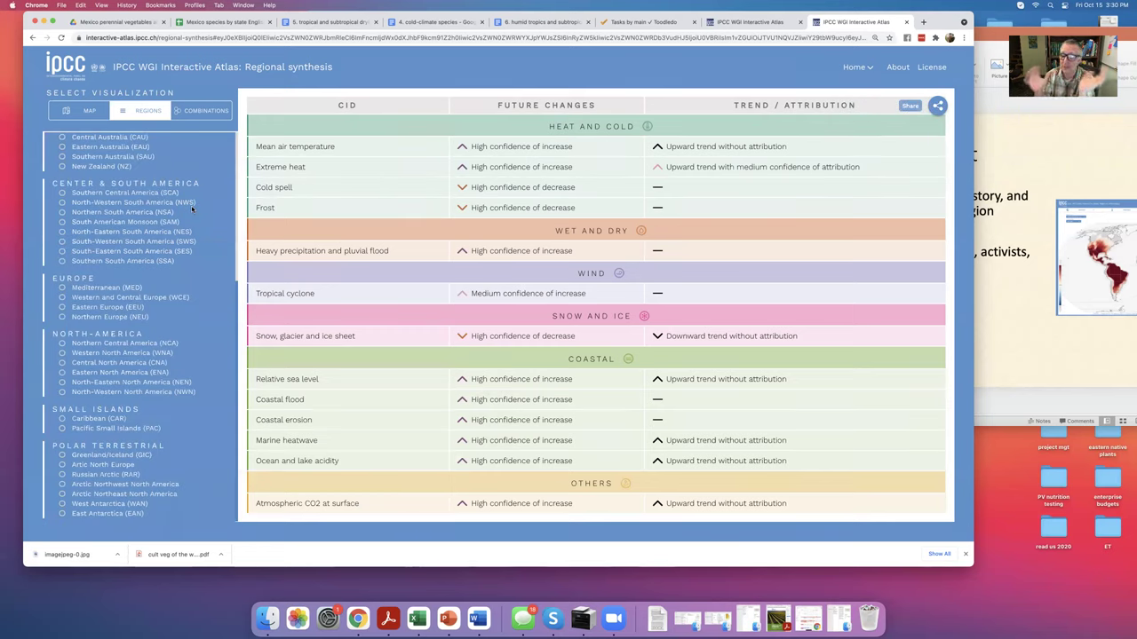
In COMBINATIONS, add Extreme heat and River flood to drought, then shrink the browser
click(202, 110)
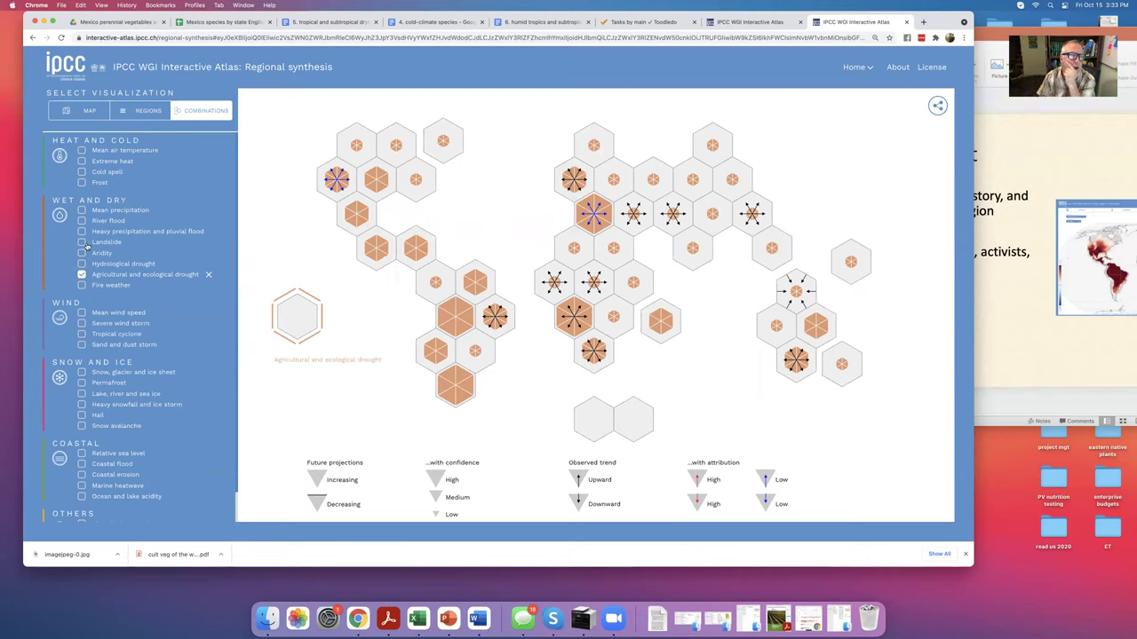
click(81, 162)
click(80, 220)
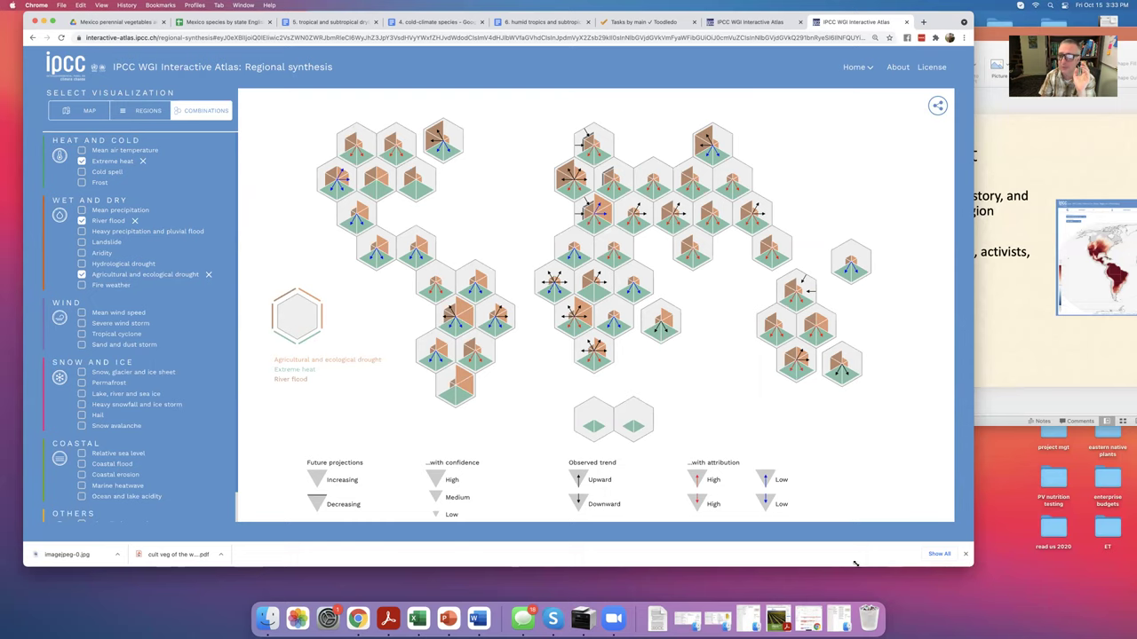
drag(972, 567, 597, 542)
Select the atlas web address on slide 2 of the presentation
click(636, 238)
click(636, 238)
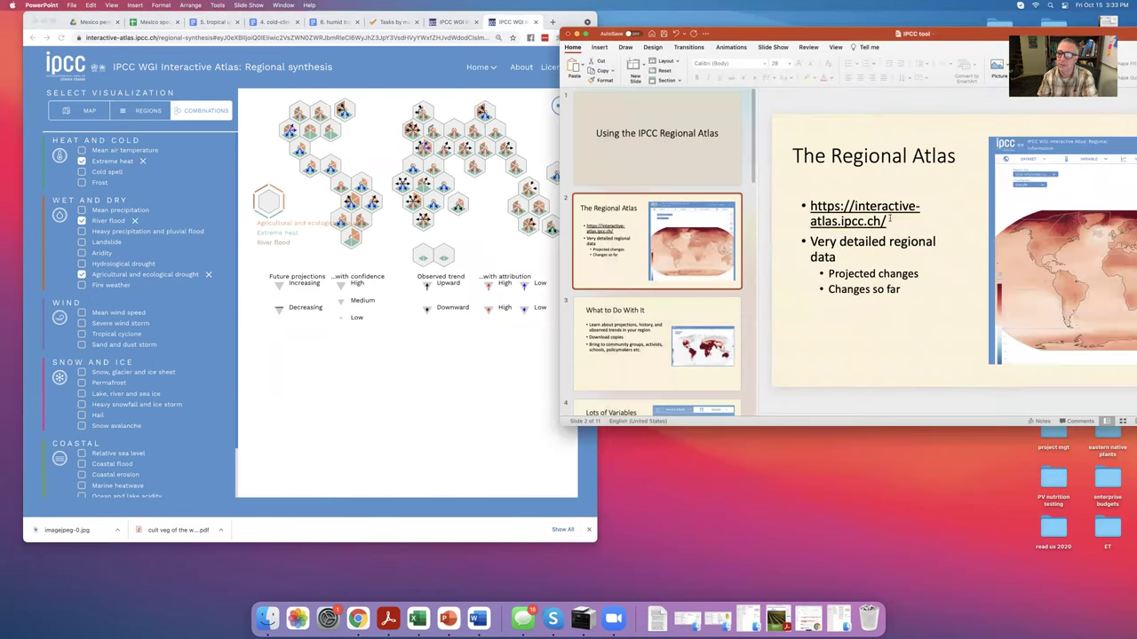
drag(889, 219, 810, 206)
key(super+c)
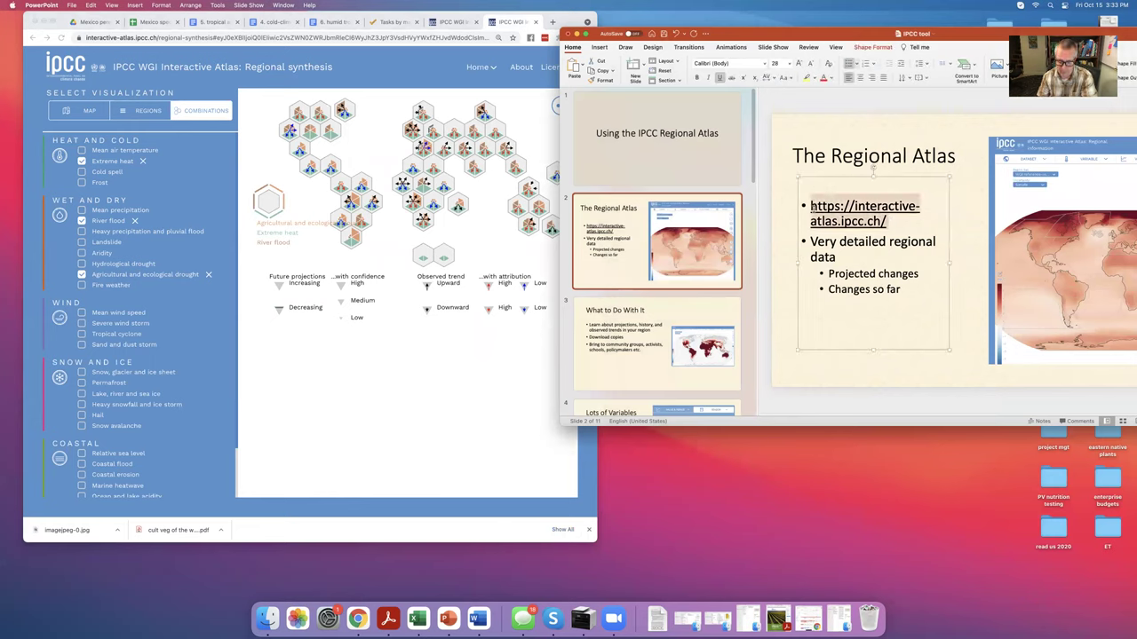
Load the atlas address in Chrome and open Regional Information (Advanced) in an enlarged window
click(204, 39)
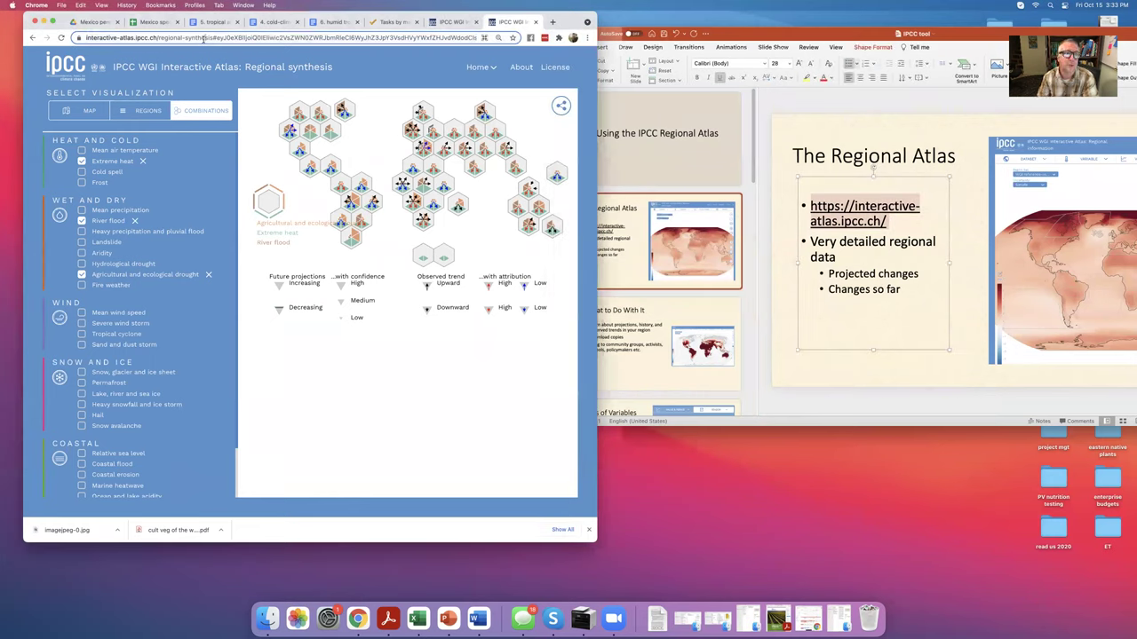
key(super+v)
key(Return)
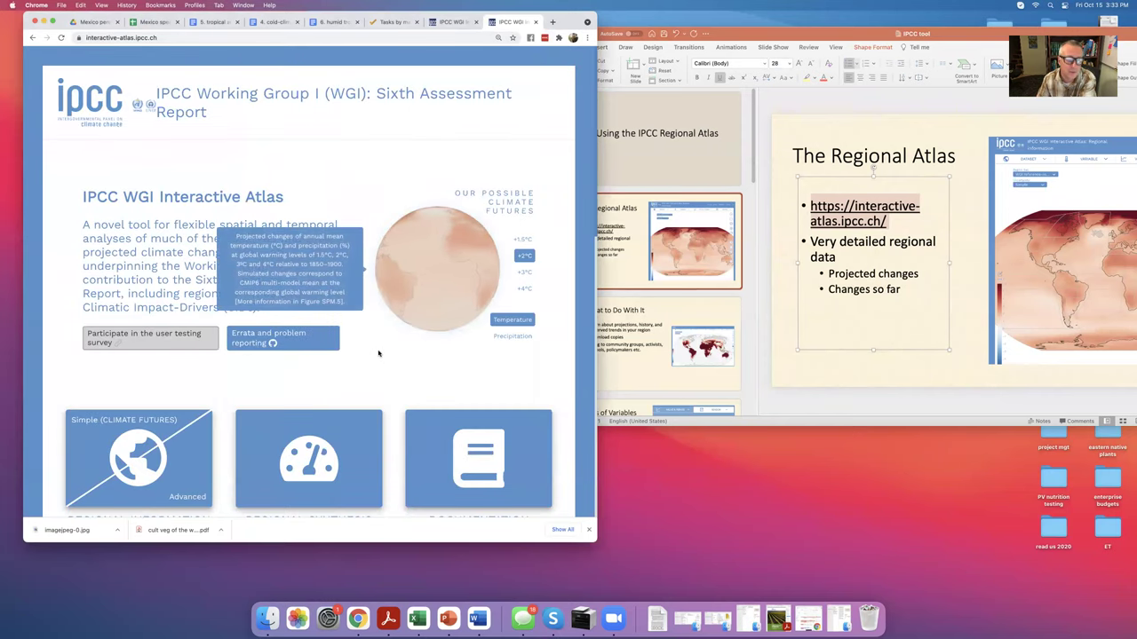
scroll(378, 353, down, 3)
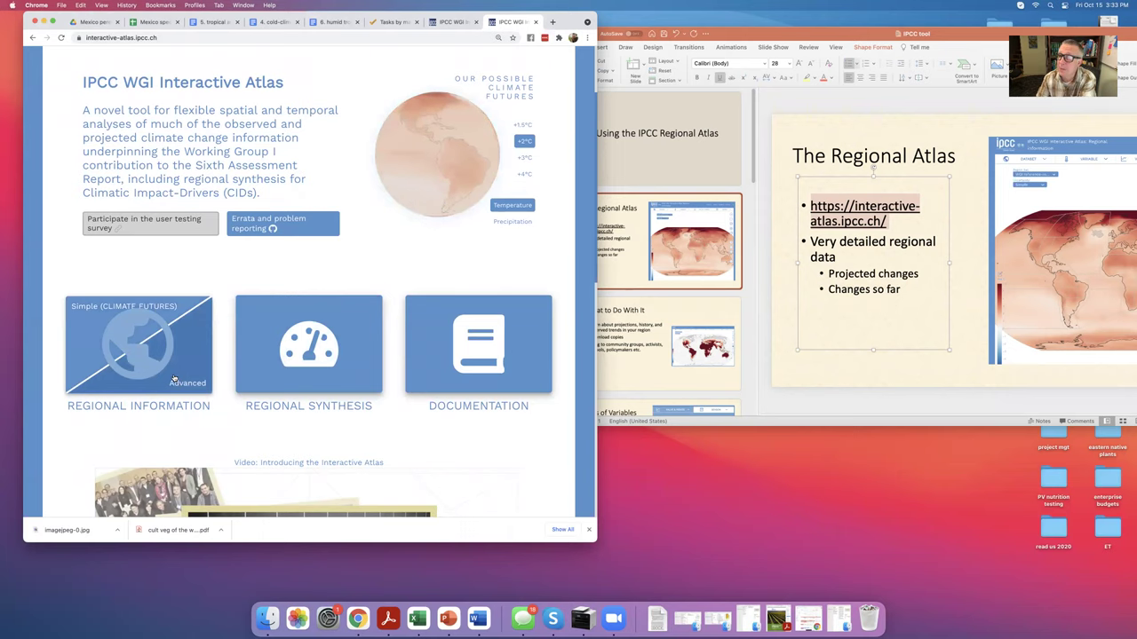
click(174, 379)
drag(601, 539, 946, 579)
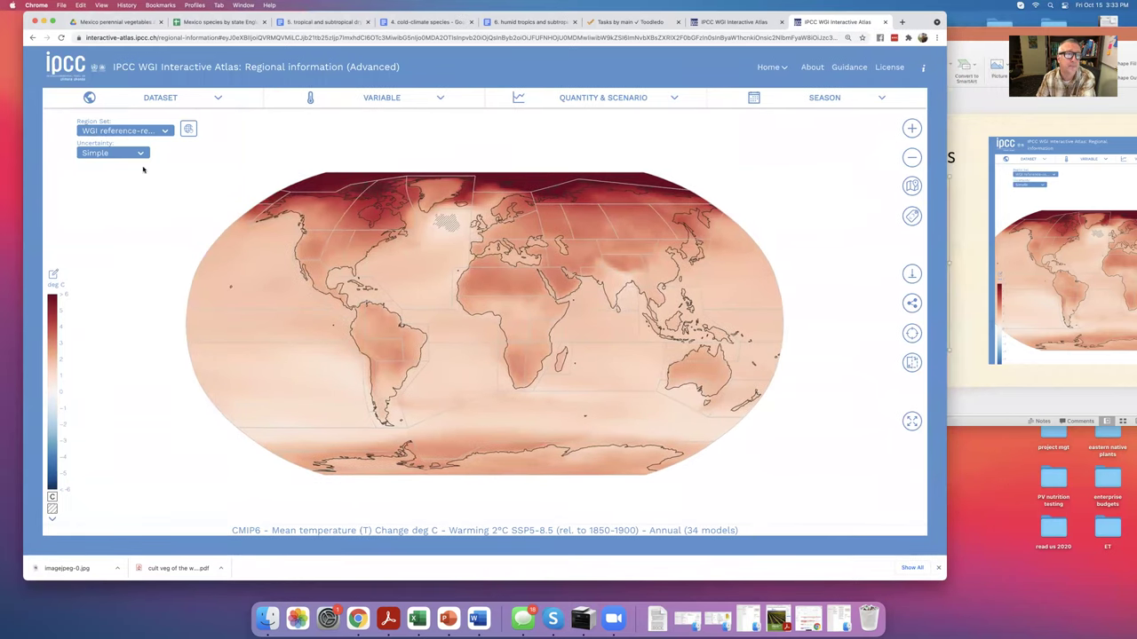
Confirm CMIP6 in the DATASET list, then open the VARIABLE list
click(216, 105)
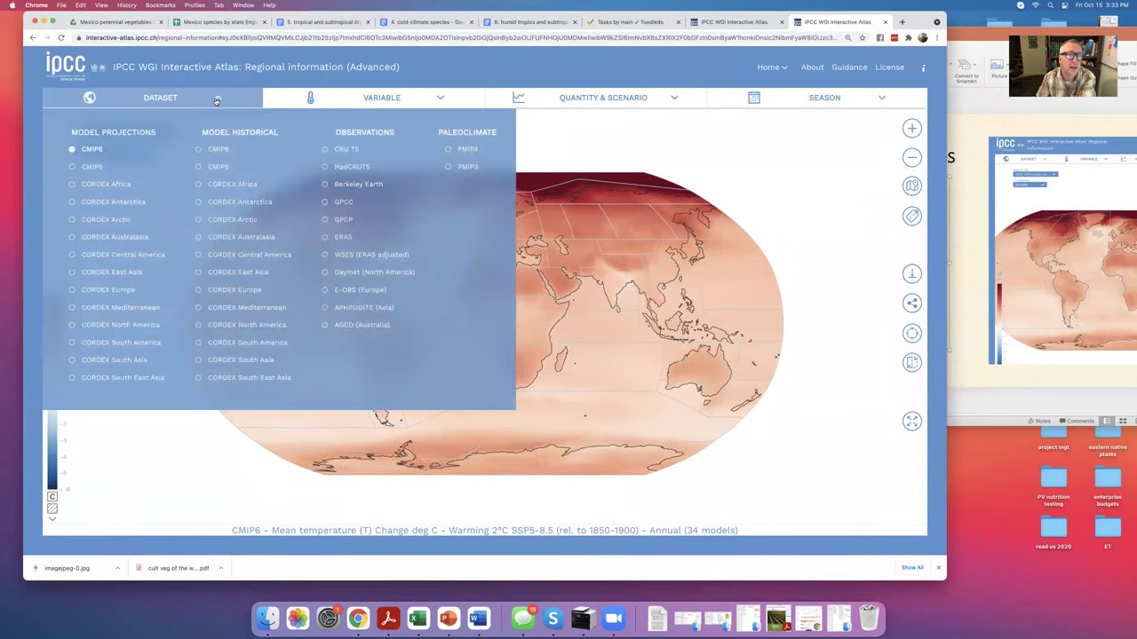
click(161, 416)
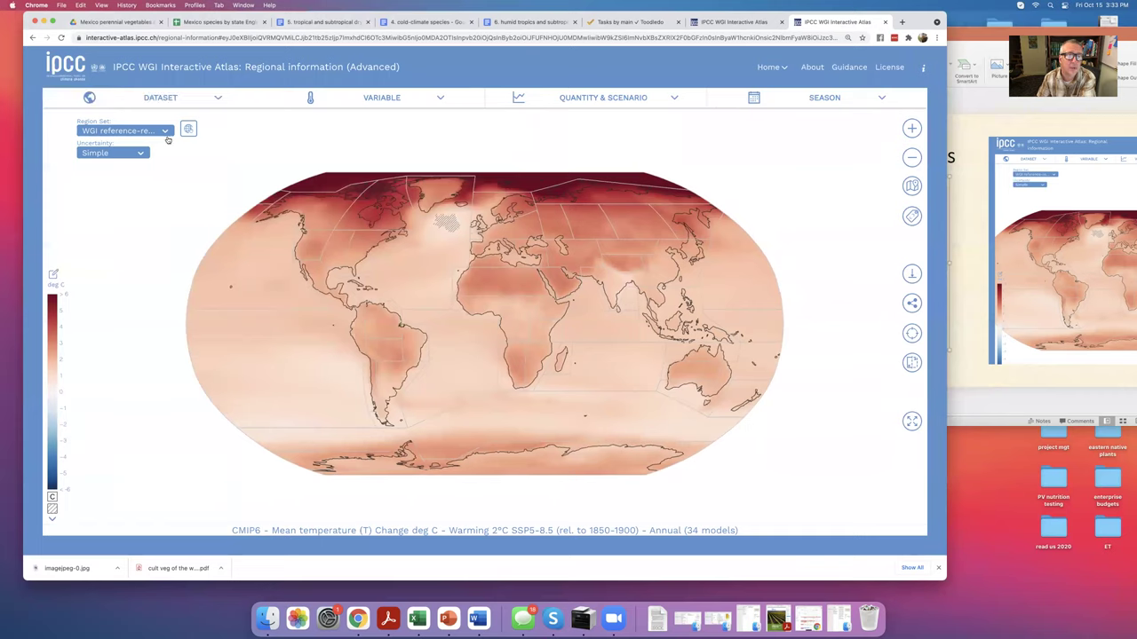
click(218, 98)
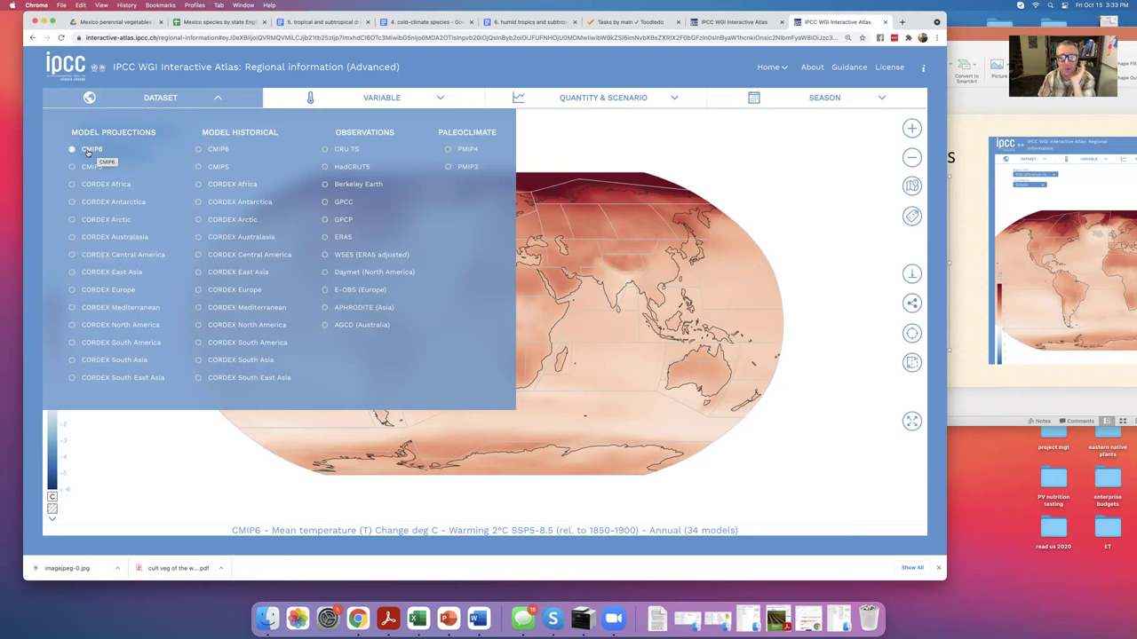
click(385, 100)
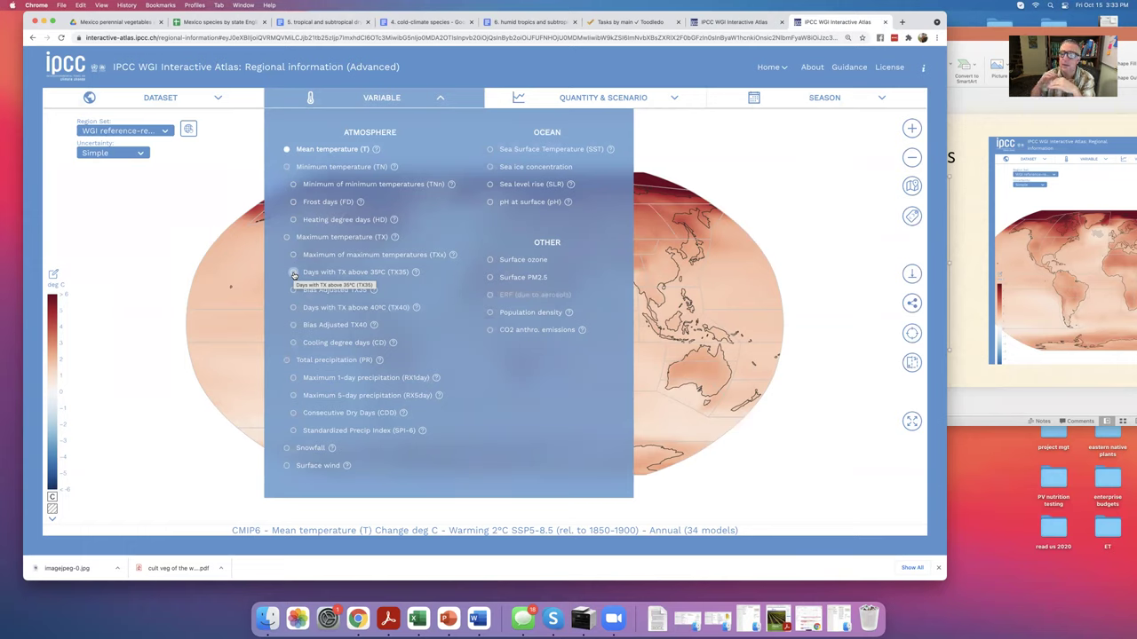
Switch the mapped variable to days with maximum temperature above 35ºC (TX35)
click(294, 272)
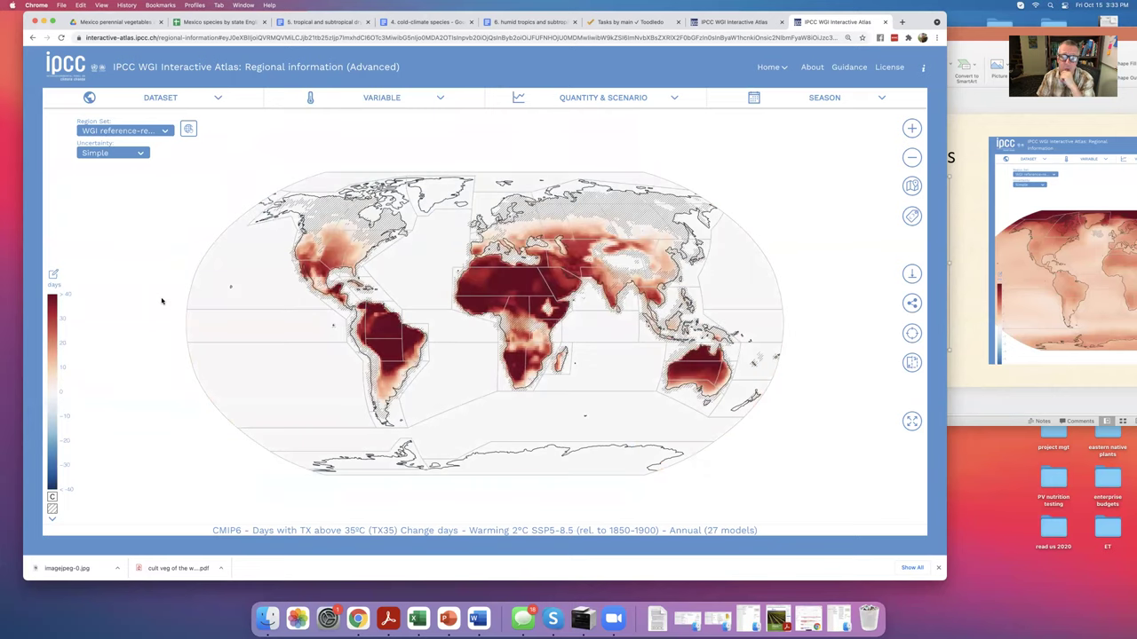
Set the TX35 map to Long Term (2081-2100) under SSP1-2.6, after trying Warming 4°C and Medium Term
click(673, 103)
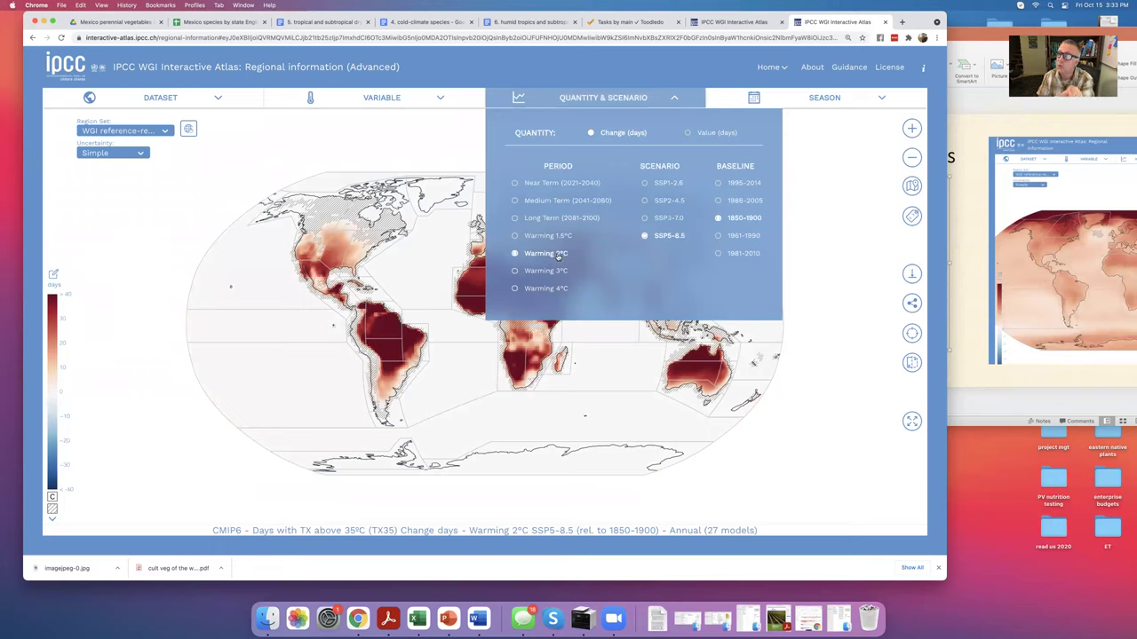
click(515, 289)
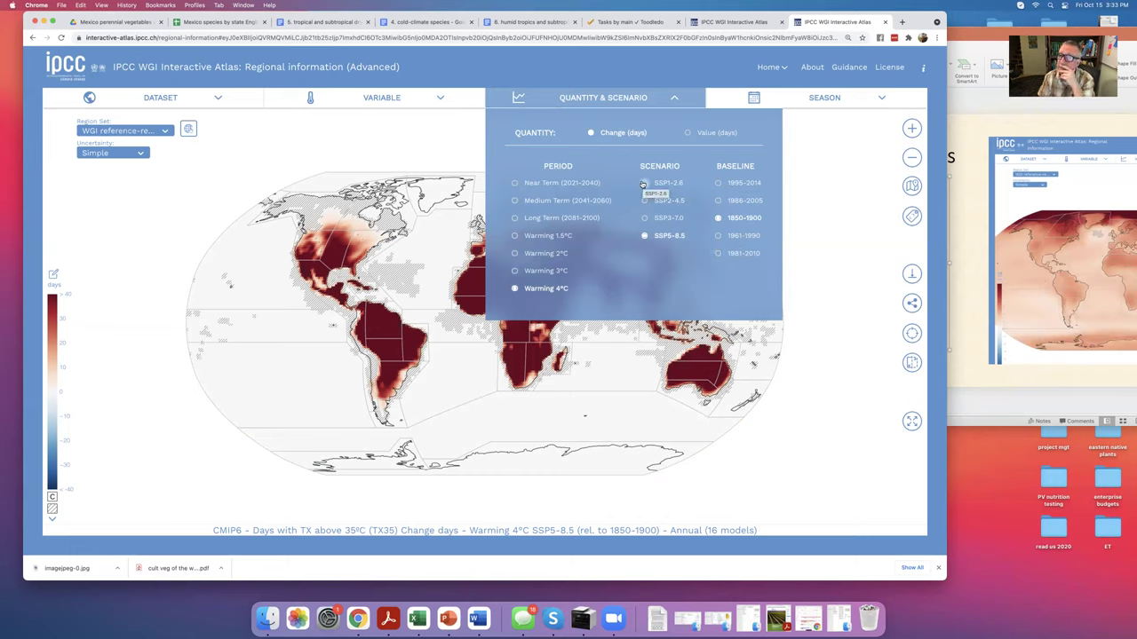
click(644, 183)
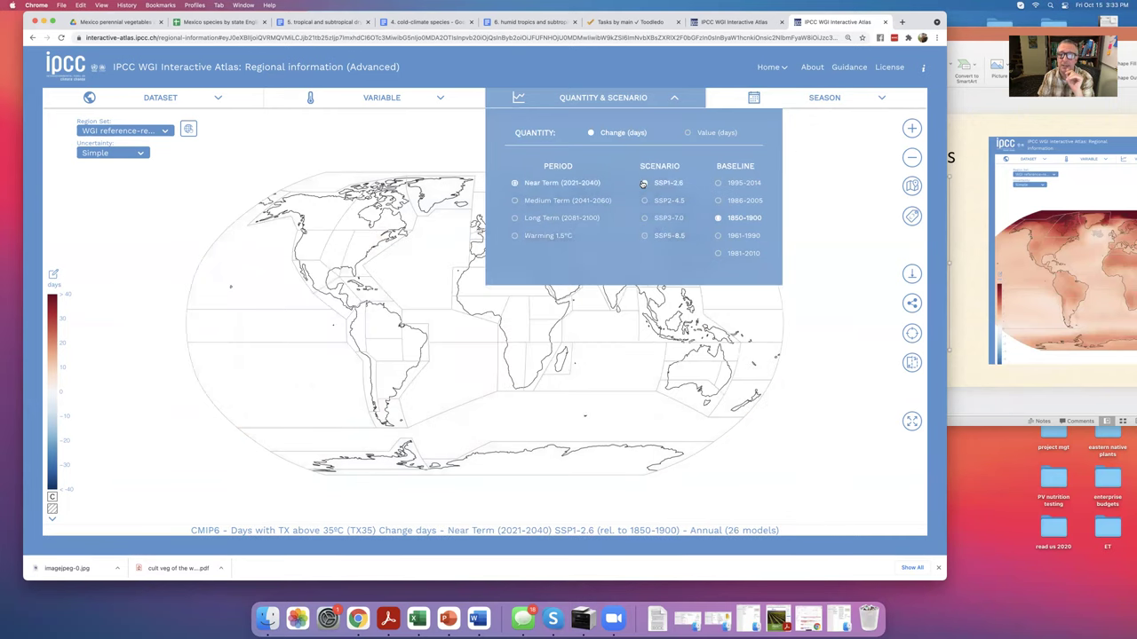
click(515, 201)
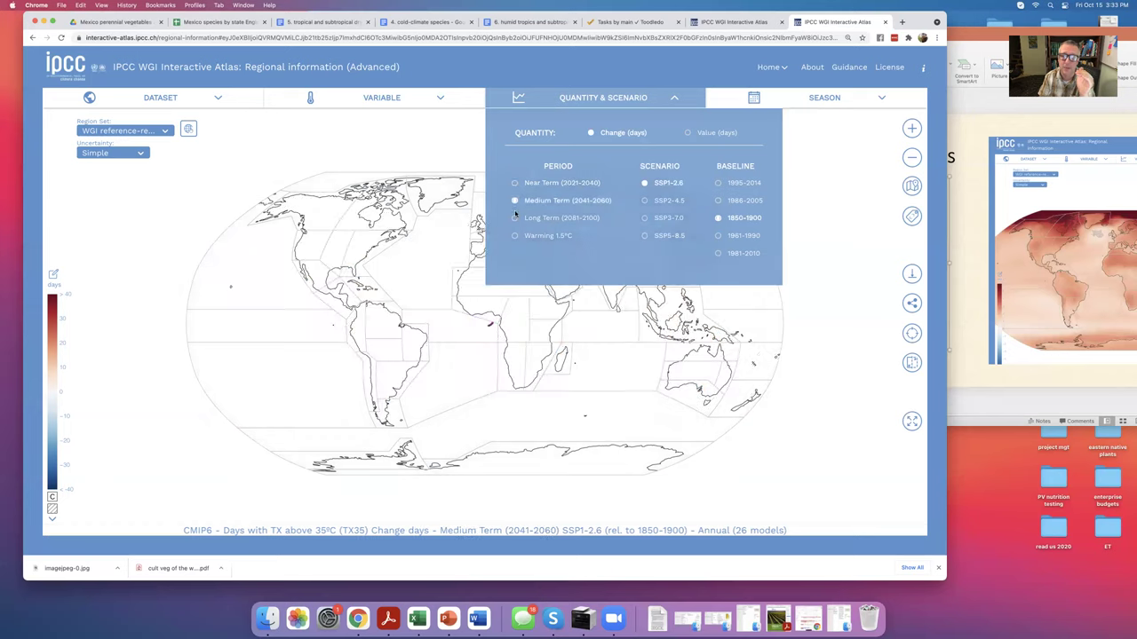
click(515, 218)
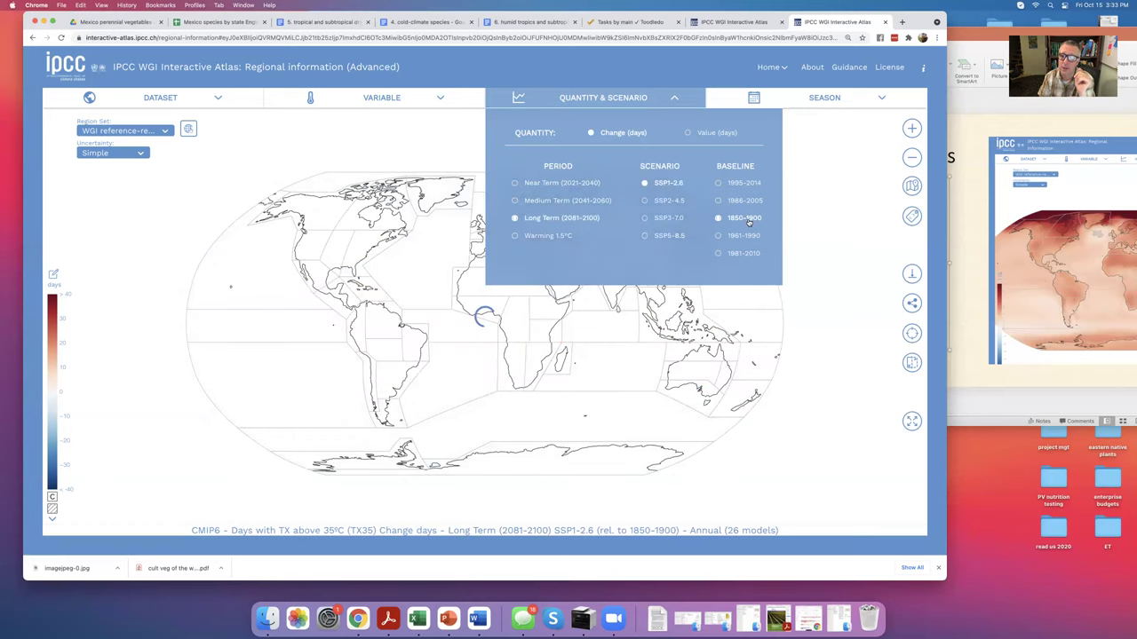
Bring PowerPoint forward, move its window left and select 'The Scenarios' slide
click(985, 253)
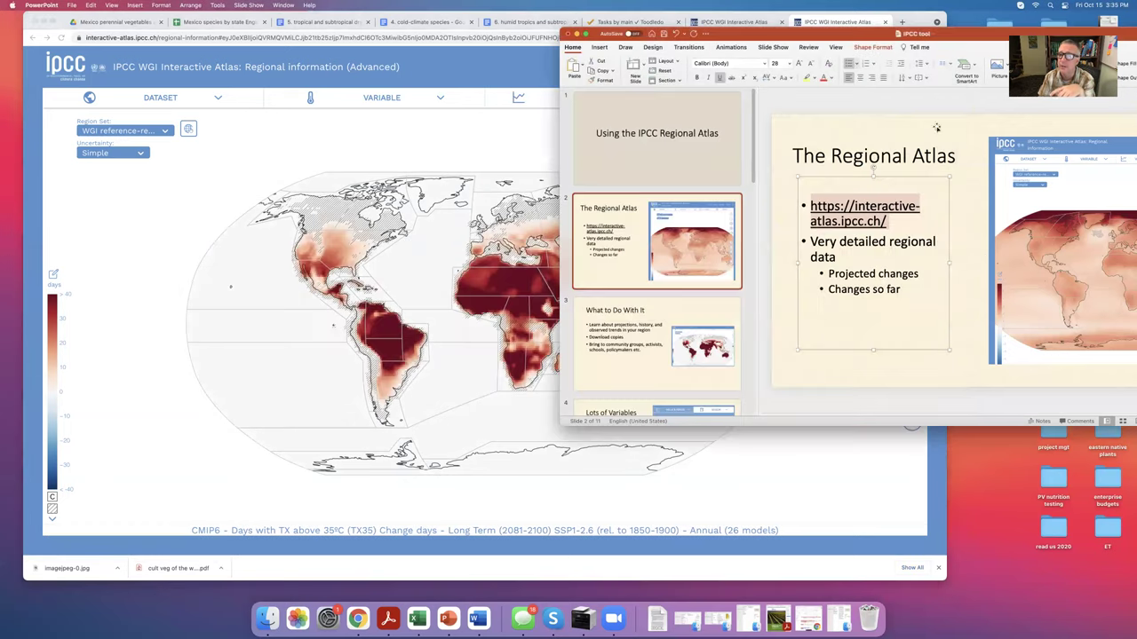
drag(785, 32, 606, 33)
scroll(478, 266, down, 5)
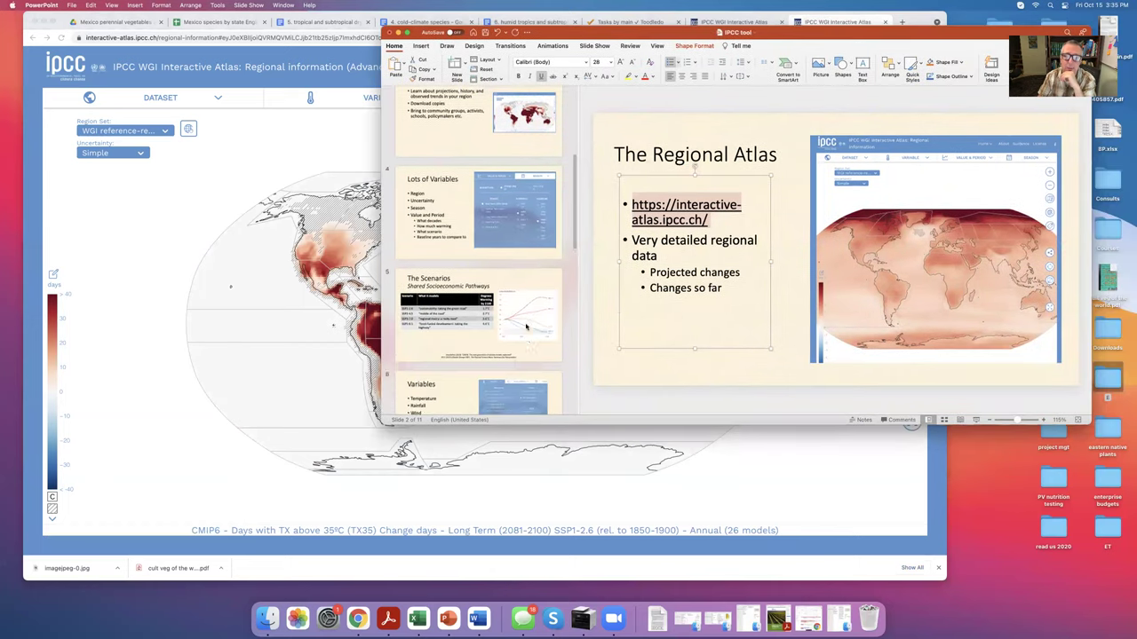
click(477, 302)
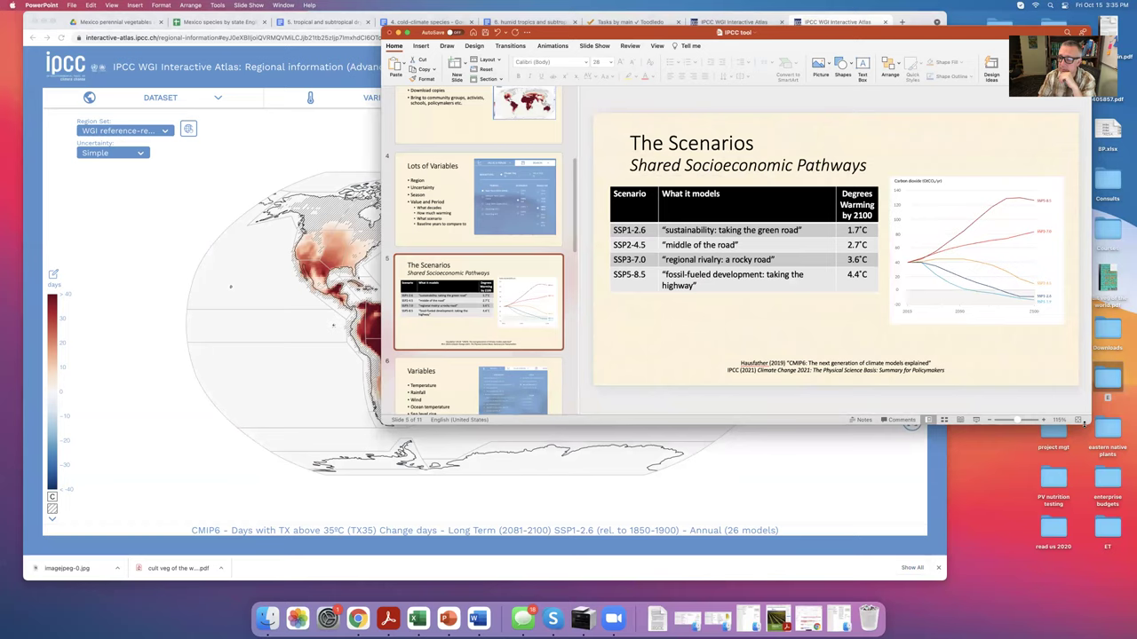
Enlarge the PowerPoint window so the Scenarios slide fills the screen
drag(1087, 423, 1103, 553)
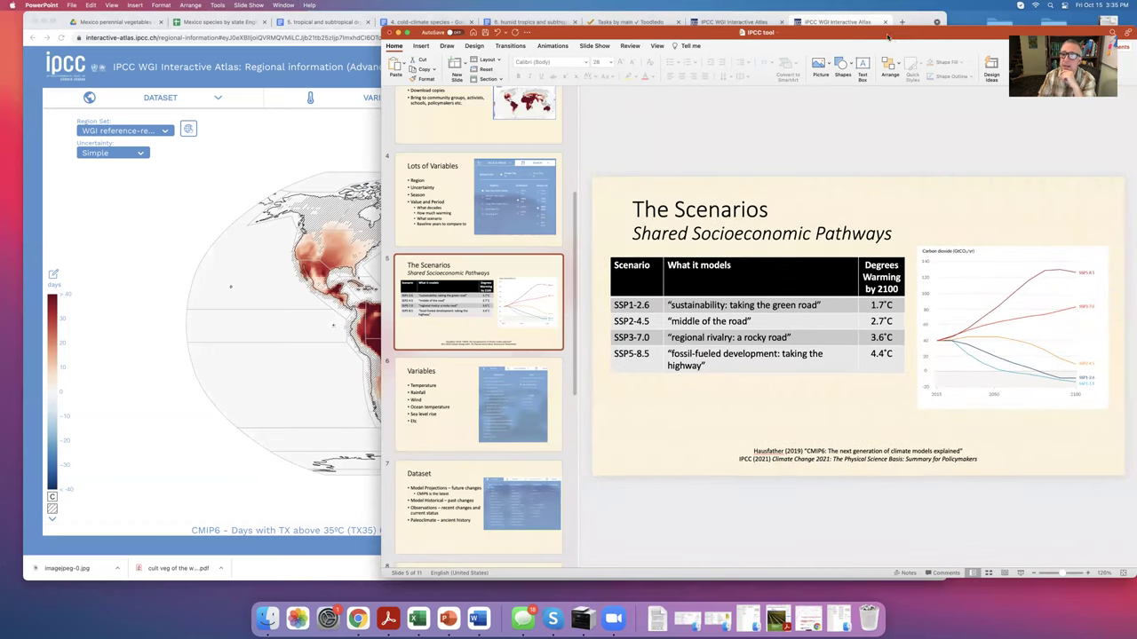
double_click(573, 31)
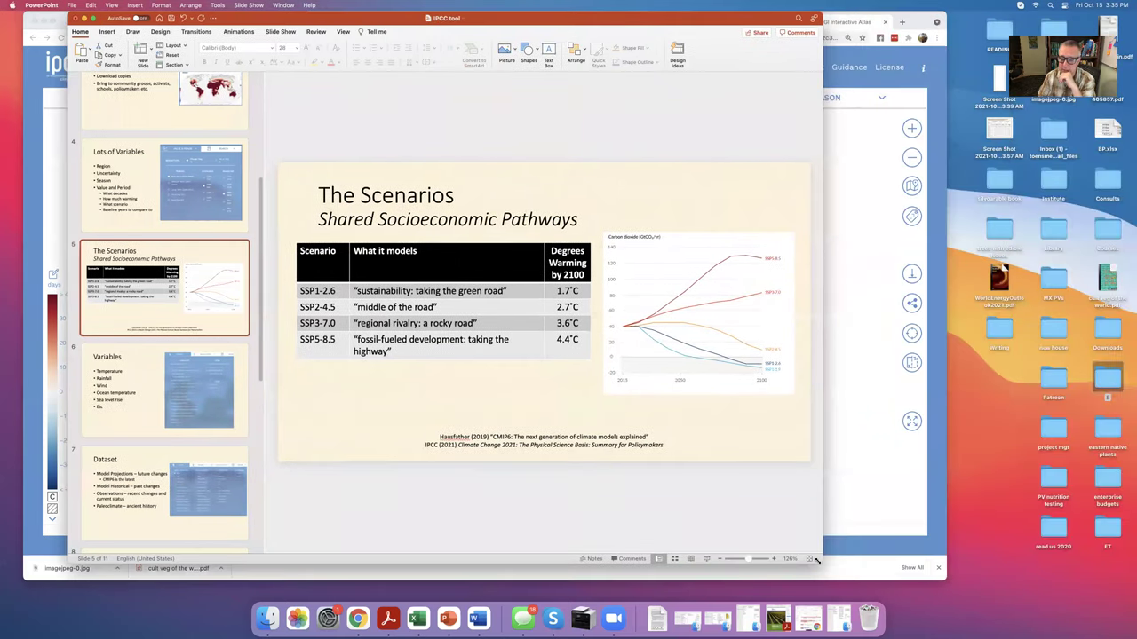
drag(842, 572, 1056, 605)
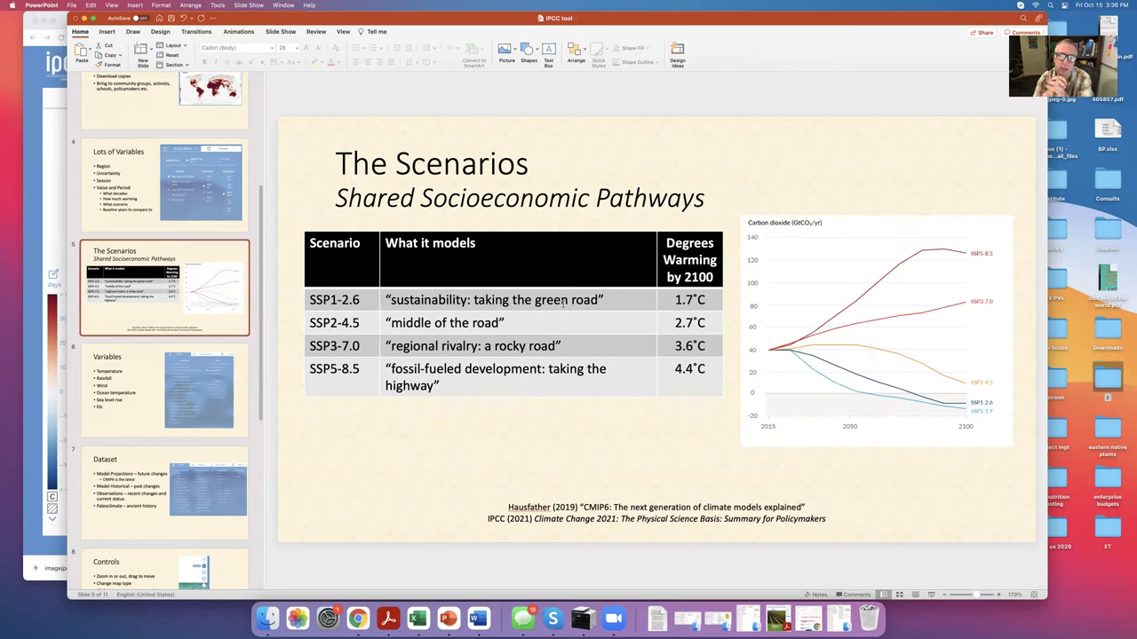
Set the Atlas TX35 map to SSP2-4.5, Long Term (2081-2100), after briefly trying Near Term
click(30, 328)
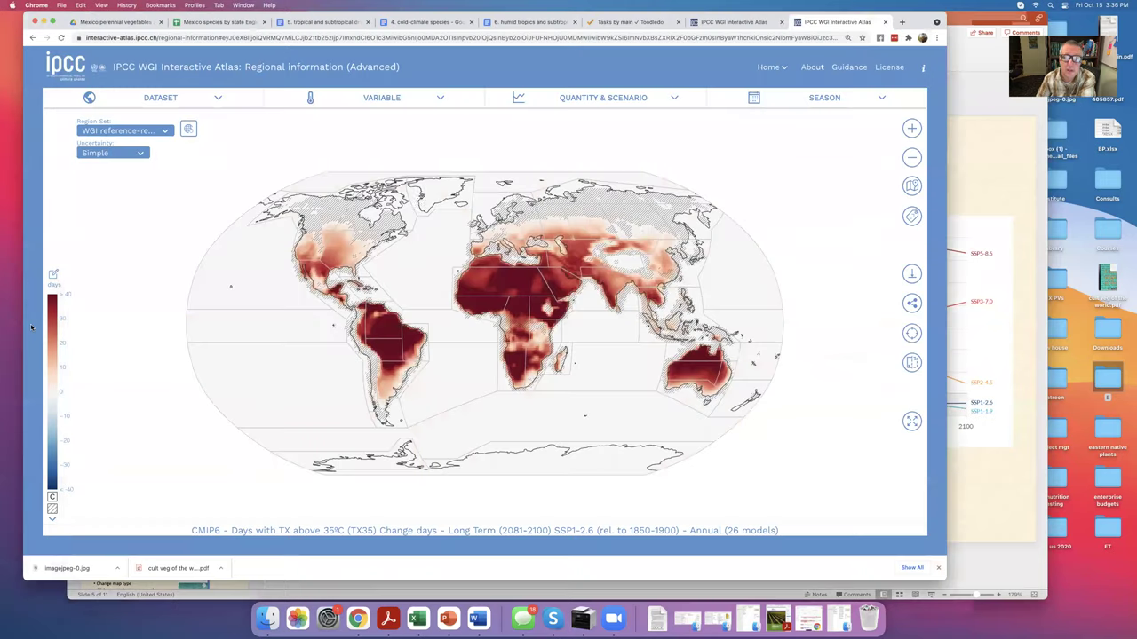
click(672, 102)
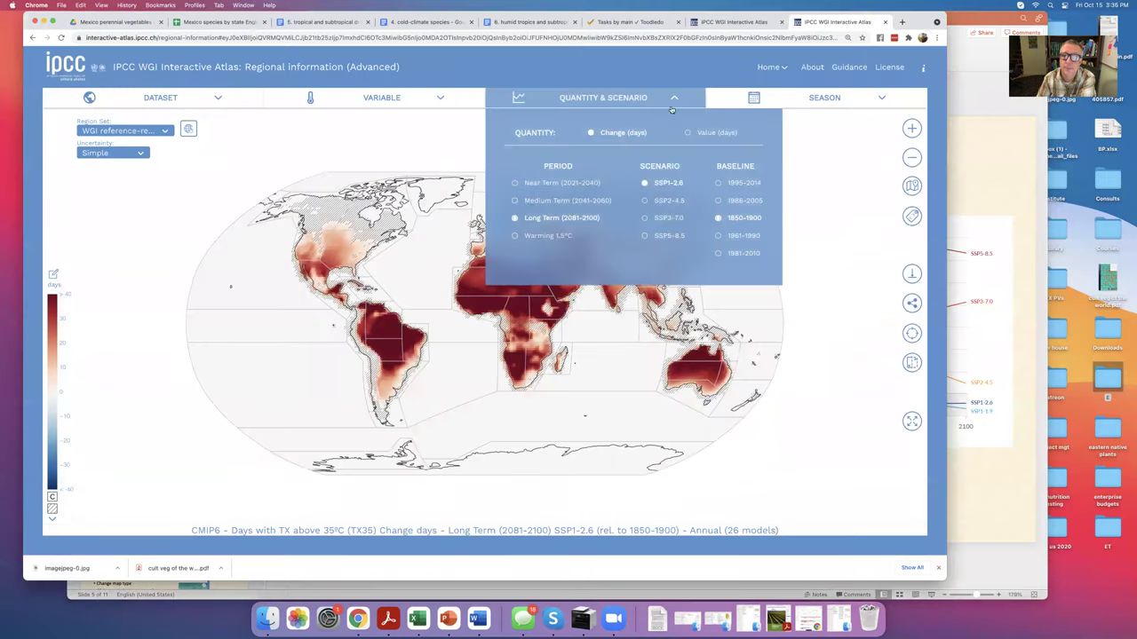
click(645, 201)
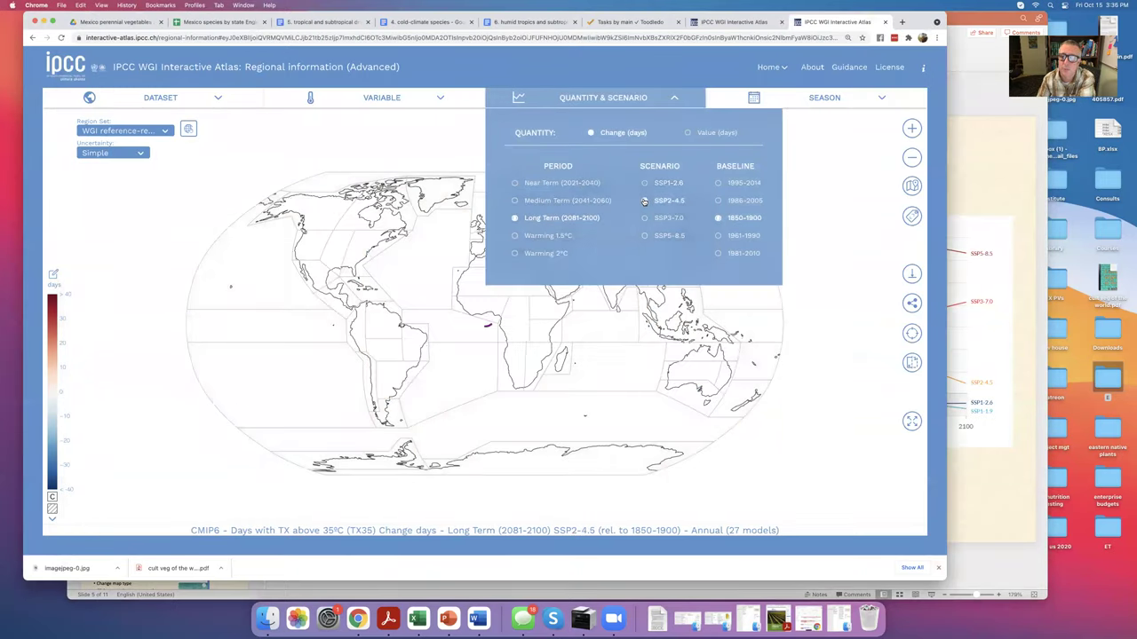
click(515, 183)
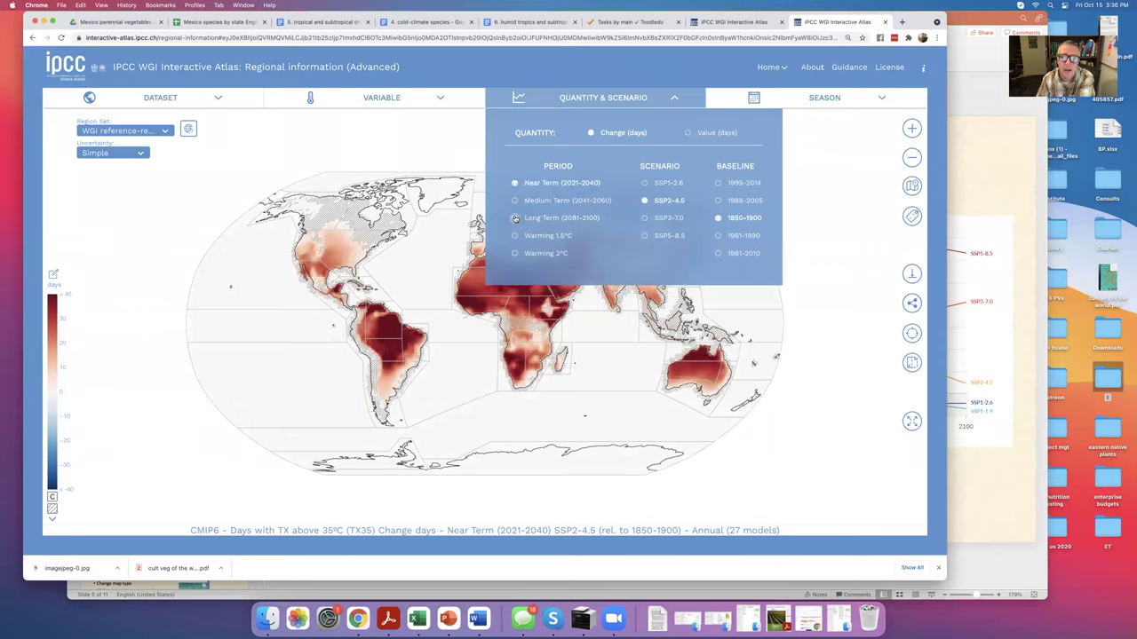
click(515, 219)
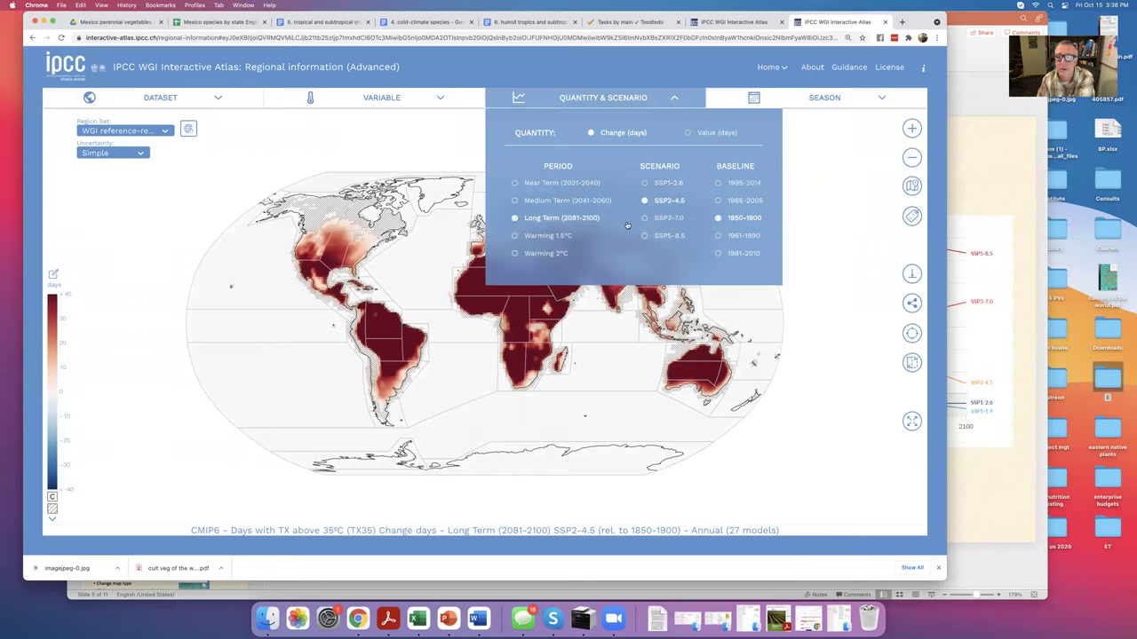
click(882, 98)
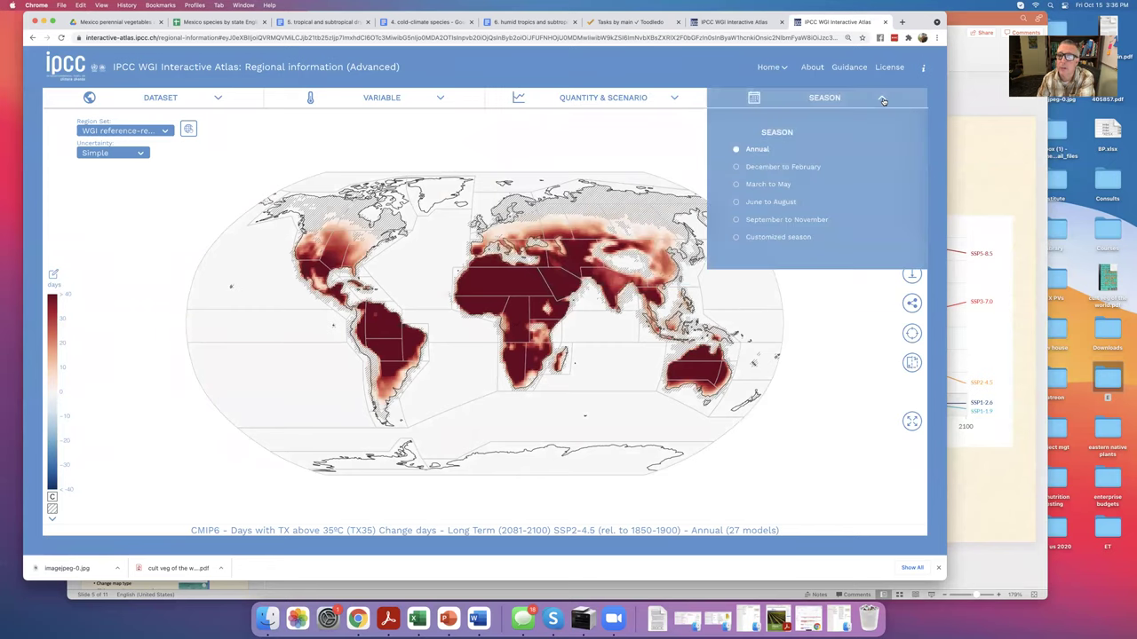
Keep the Annual season and return to Robinson projection after previewing Stereographic (North)
click(767, 184)
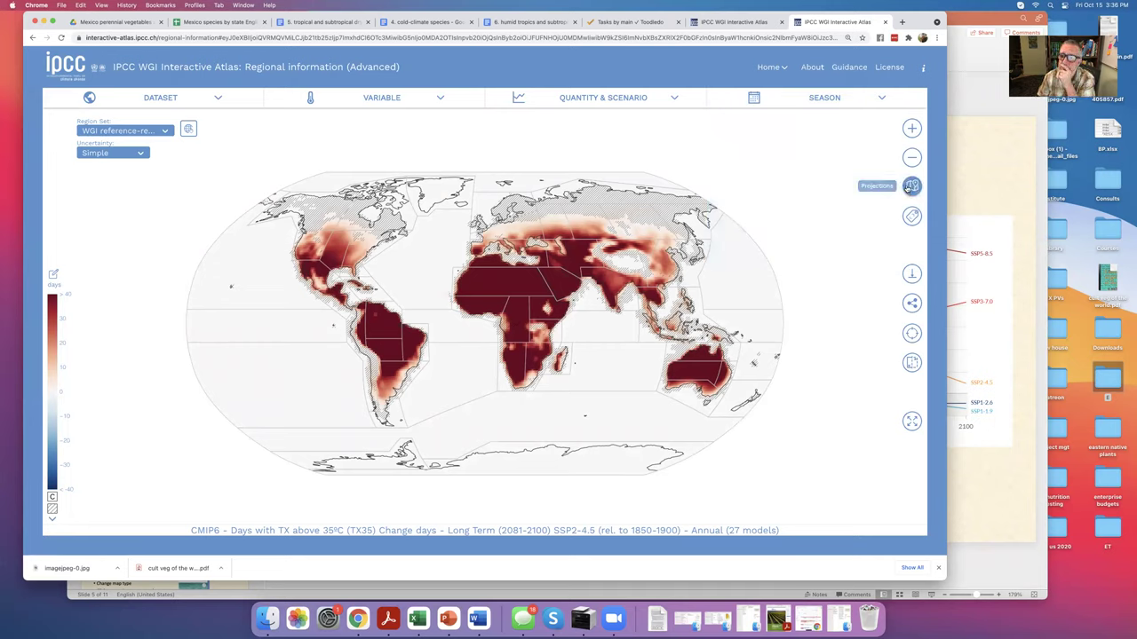
click(909, 186)
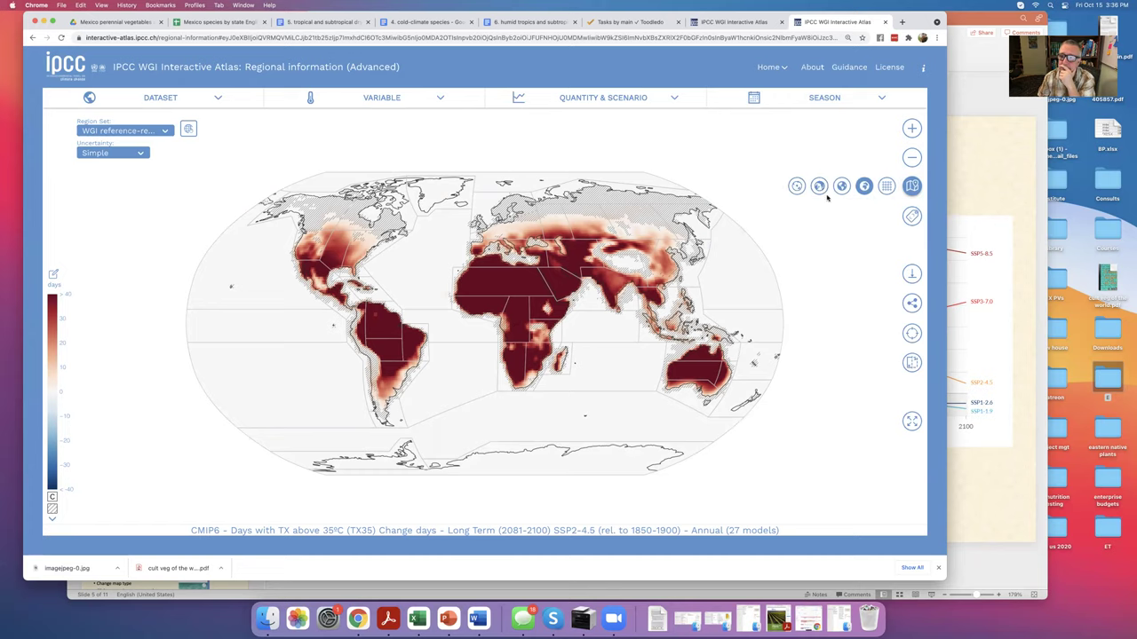
click(818, 188)
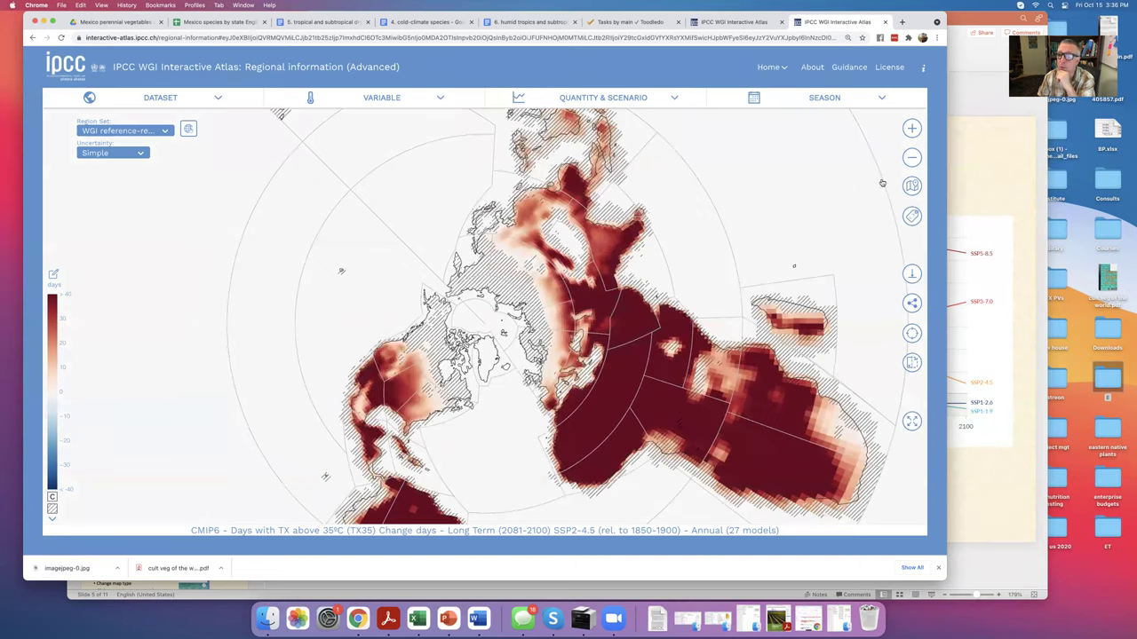
mouse_move(908, 186)
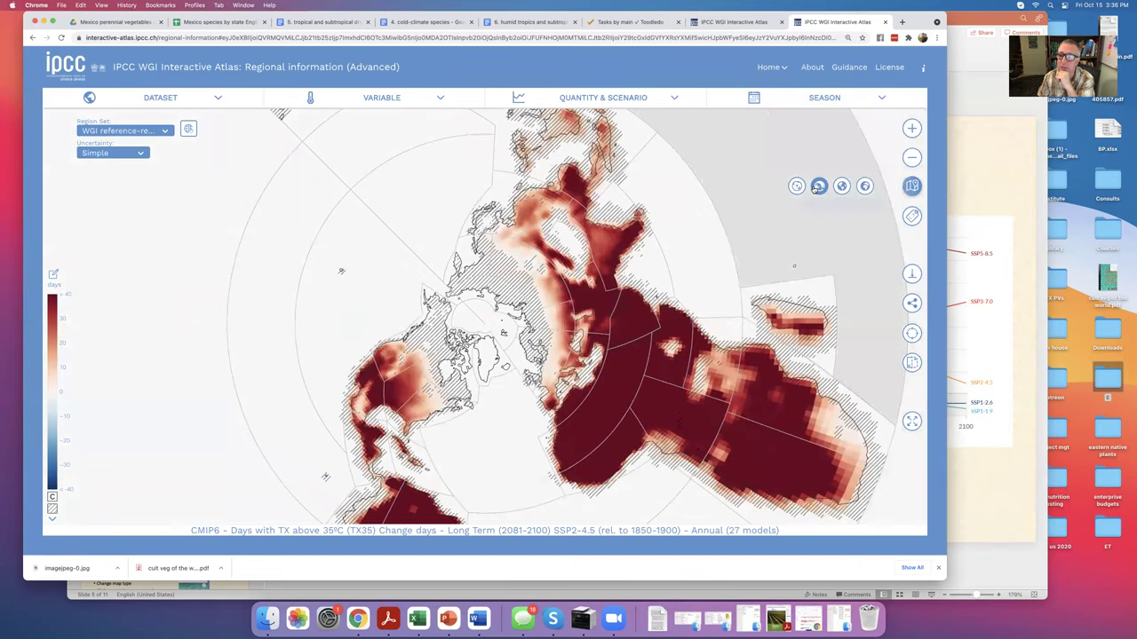
click(864, 187)
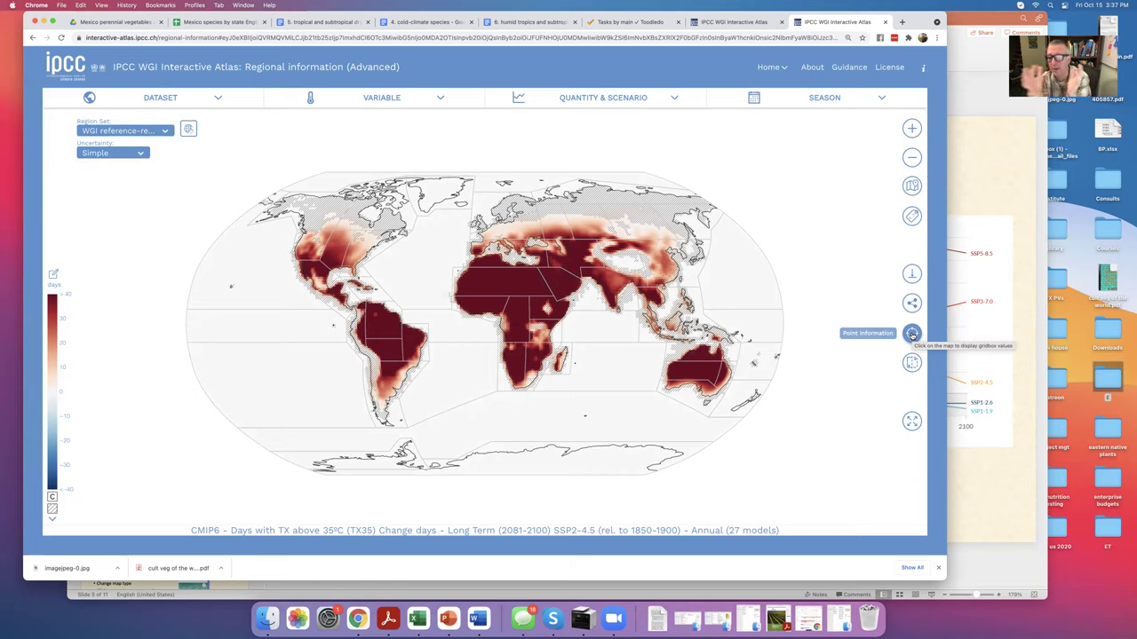
Zoom the map in eight steps to centre it on Africa
click(912, 128)
click(912, 128)
click(912, 127)
click(912, 128)
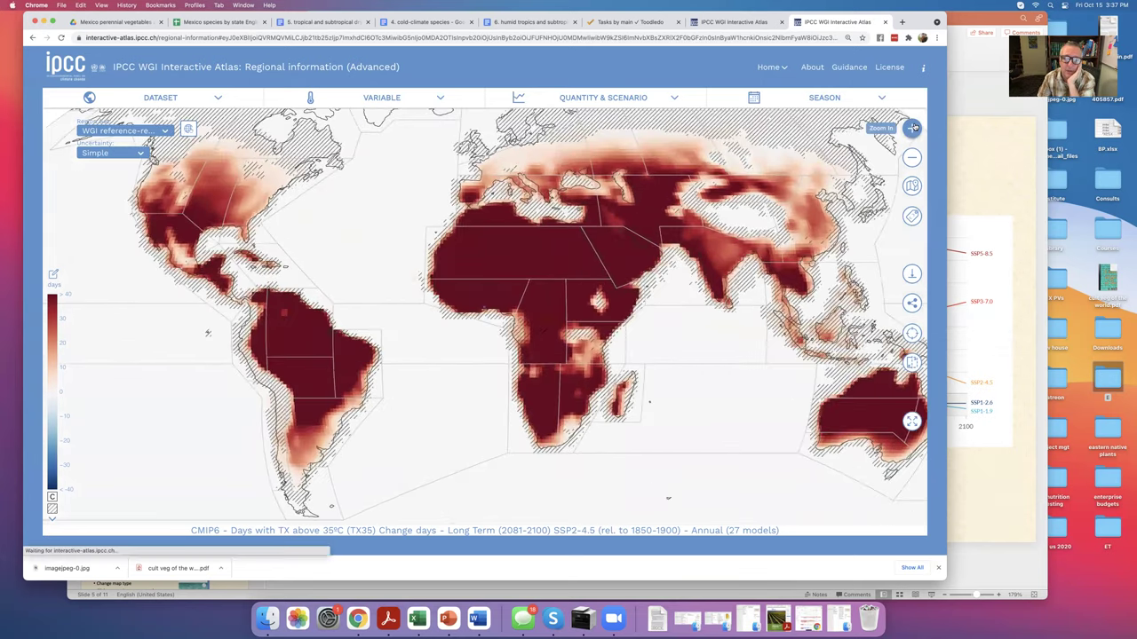
click(912, 128)
click(912, 128)
click(912, 128)
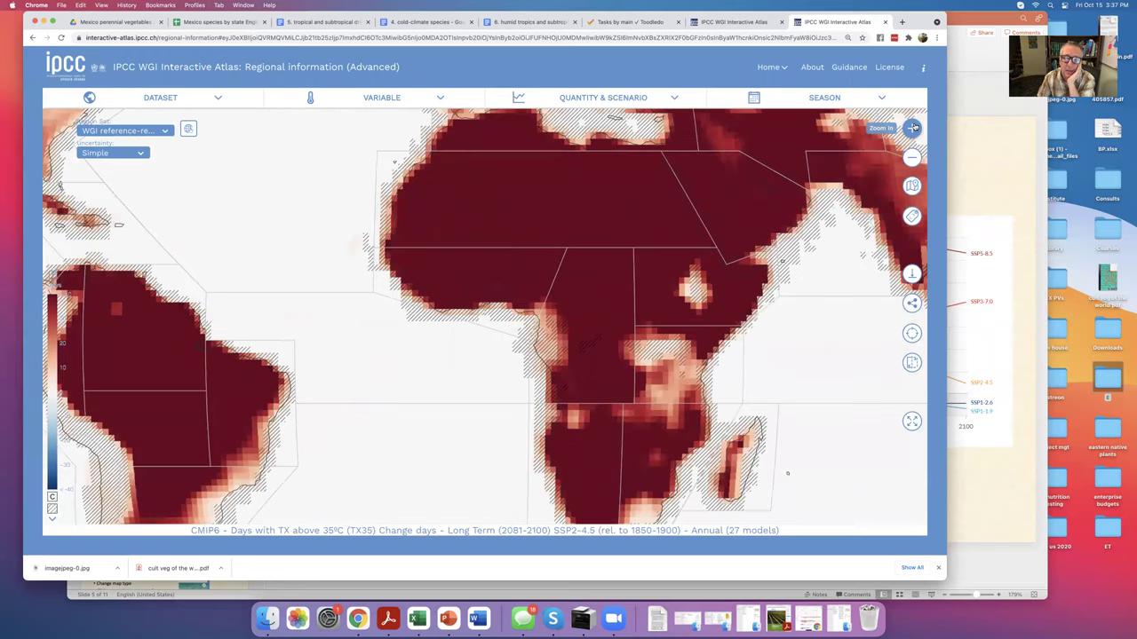
click(912, 128)
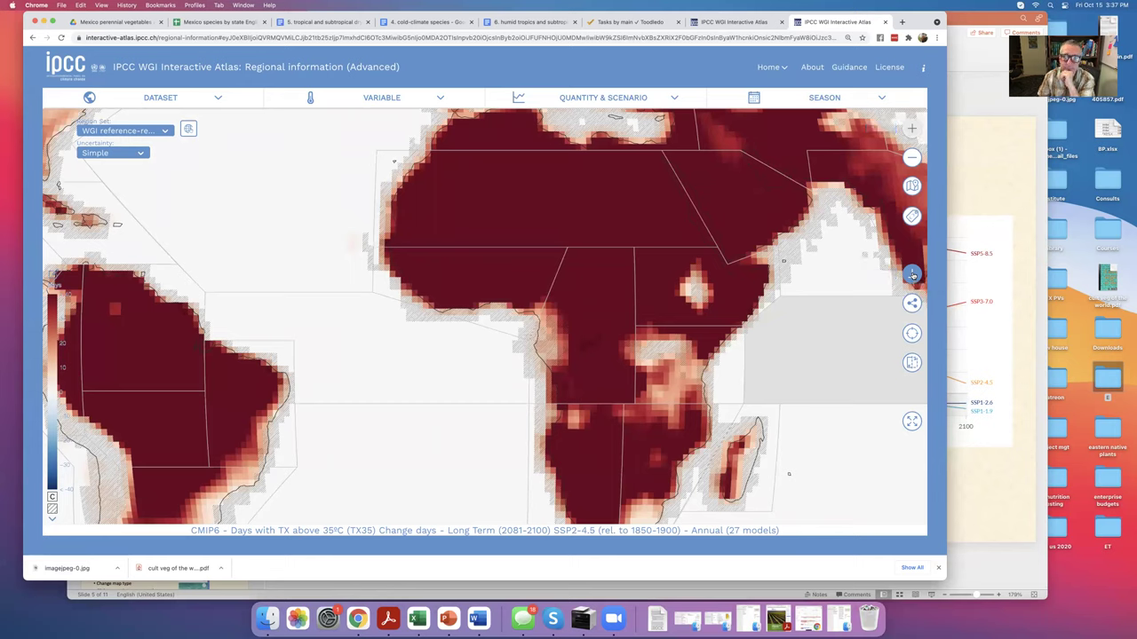
Download the zoomed Africa map as a PNG and show its Metadata panel
click(911, 275)
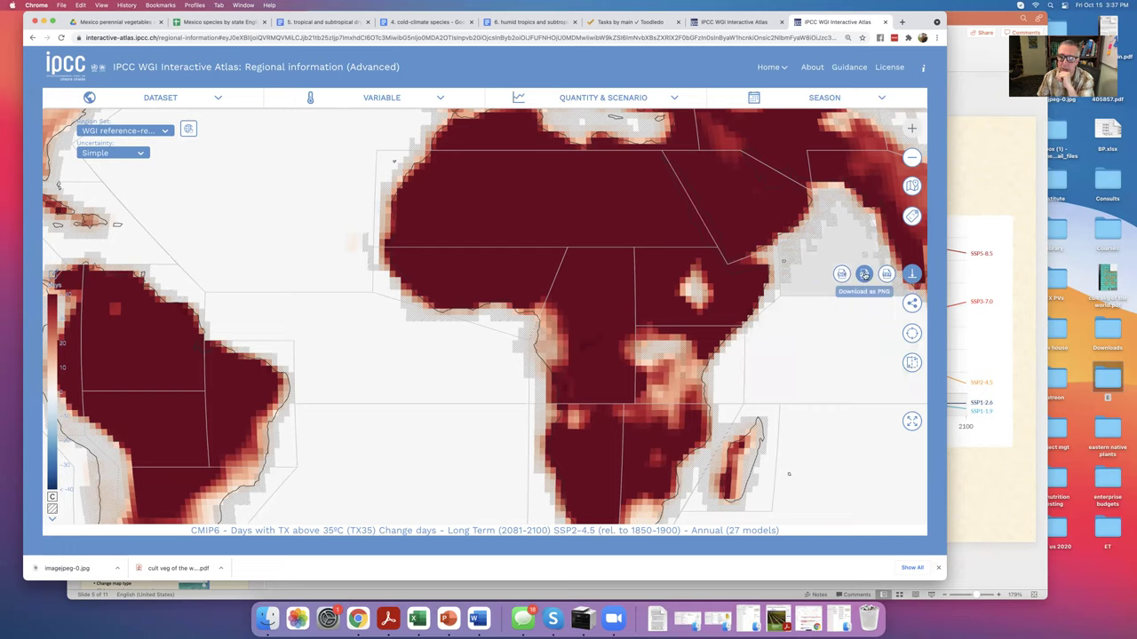
click(863, 274)
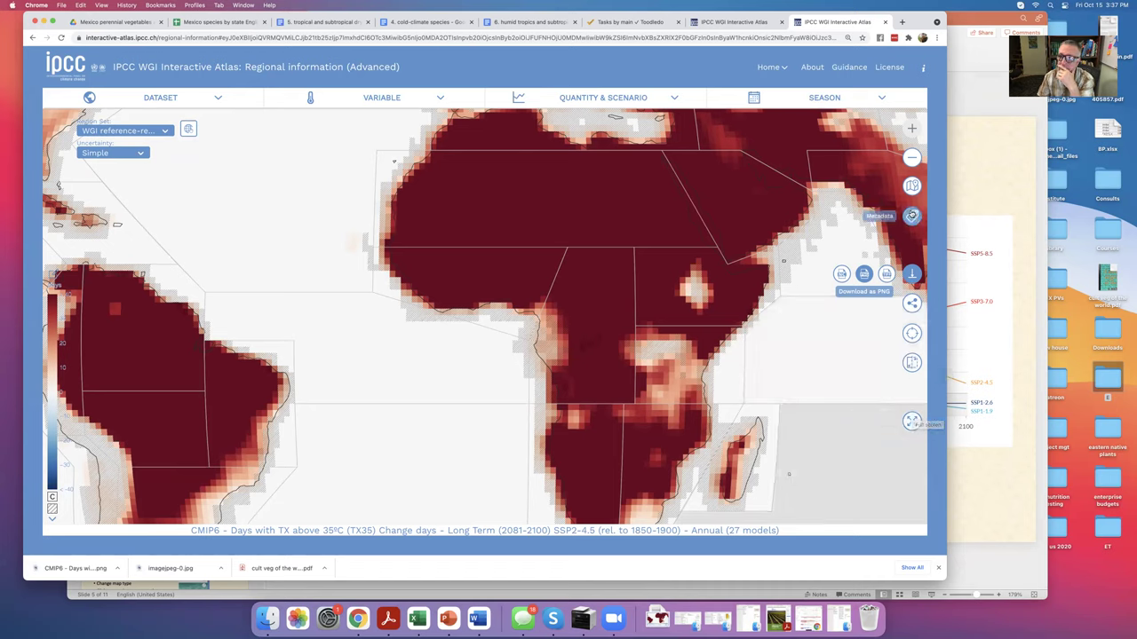
click(911, 217)
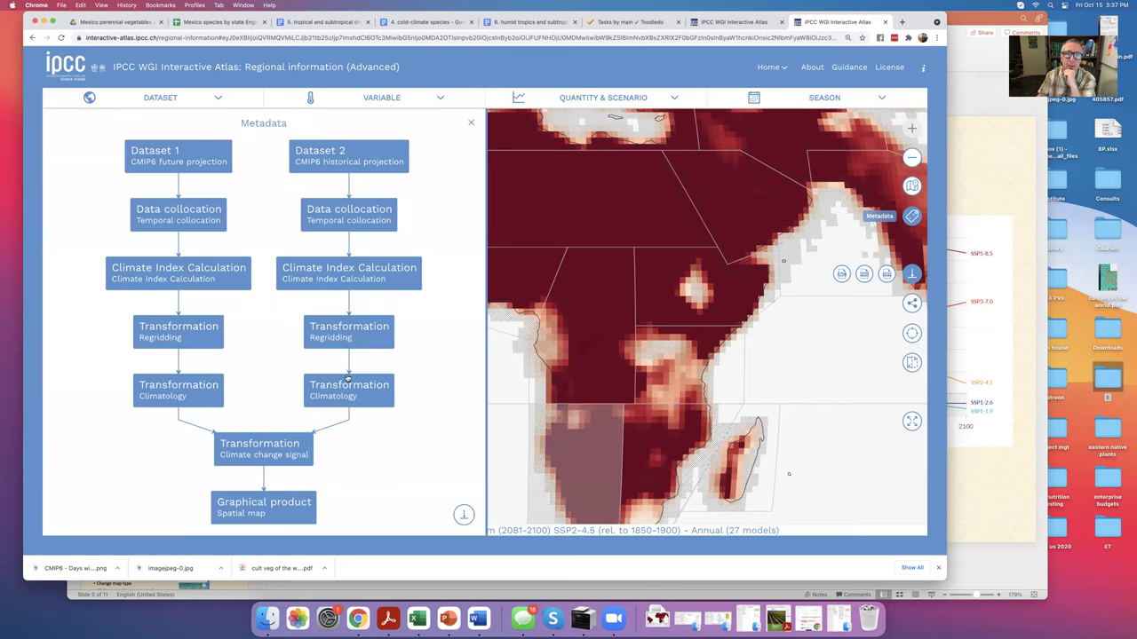
Close the Metadata panel, check the Quantity & Scenario settings, and shrink the Chrome window
click(470, 124)
click(571, 99)
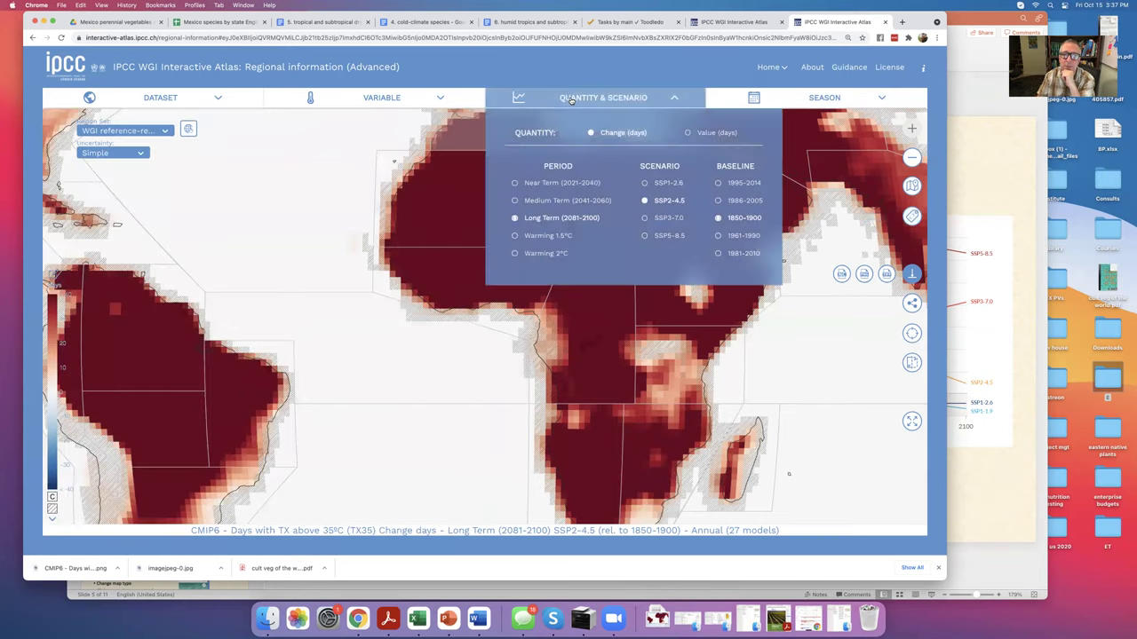
click(698, 352)
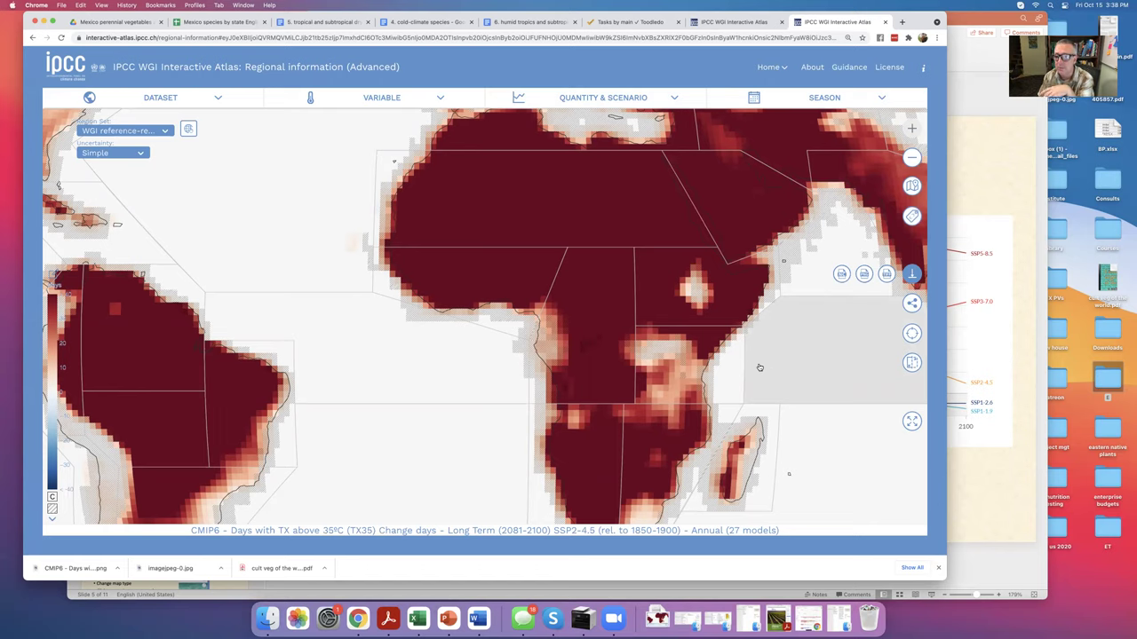
drag(945, 579, 500, 426)
Bring PowerPoint forward and close the 'IPCC tool.pptx' presentation
click(244, 480)
scroll(243, 481, down, 10)
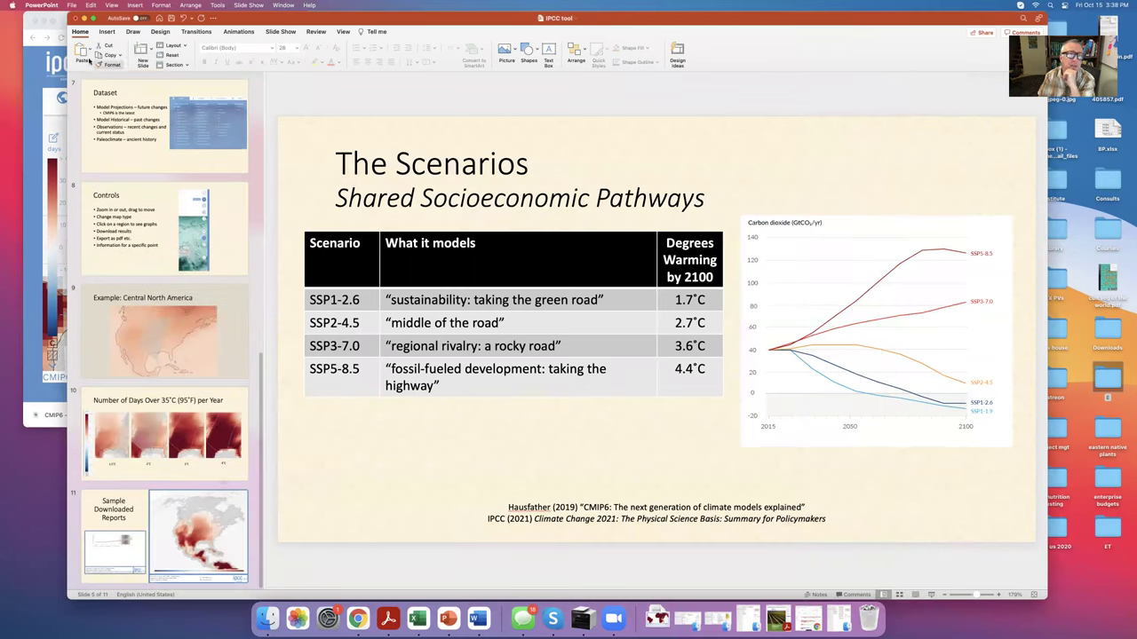
click(75, 19)
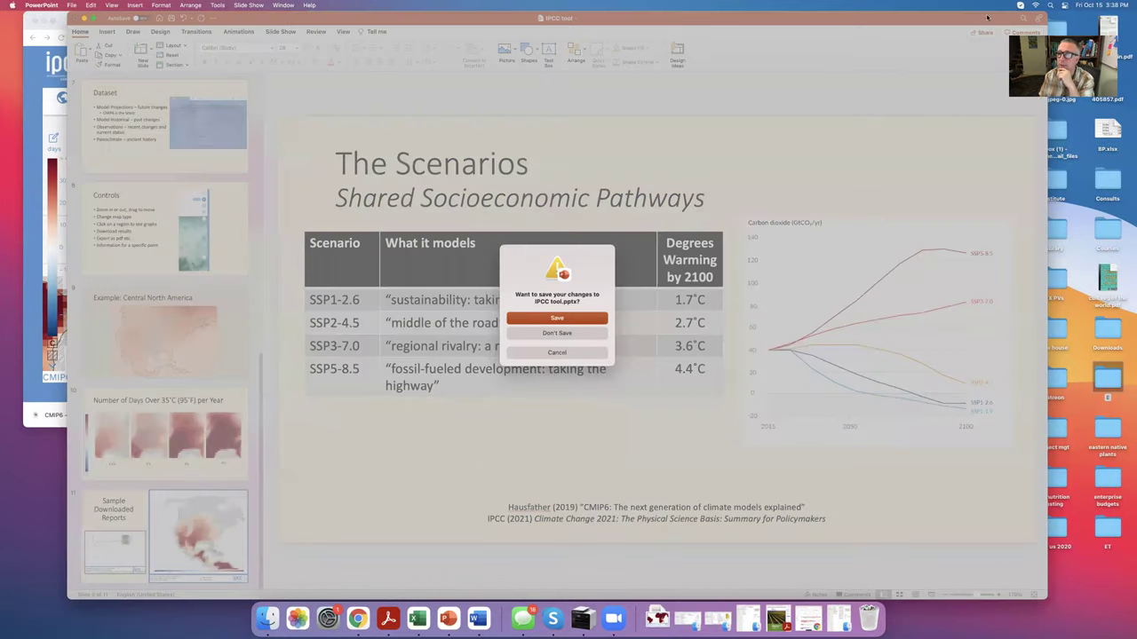